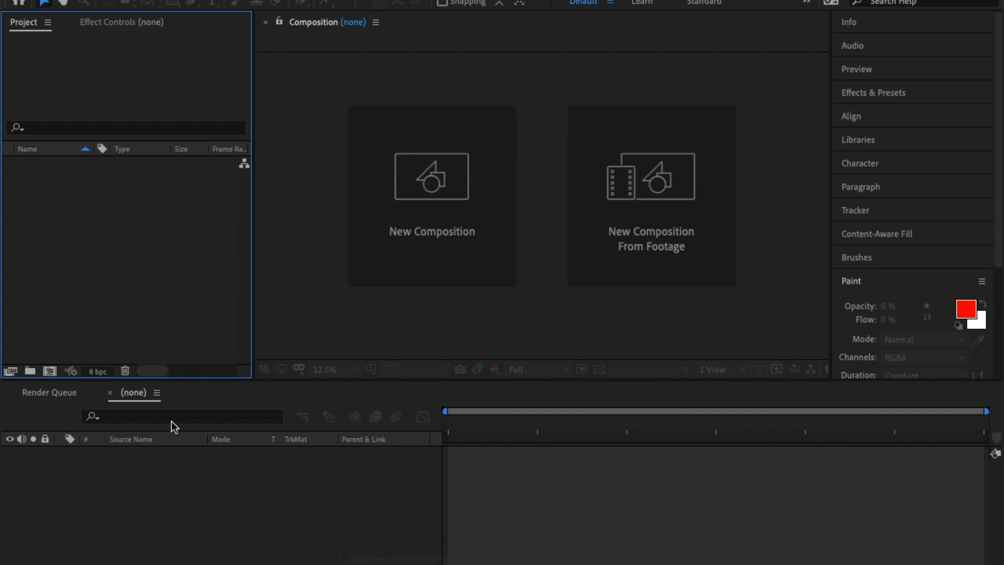
Step: Create a new 1920 x 1080 composition with a frame rate of 25 frames per second
left_click(158, 520)
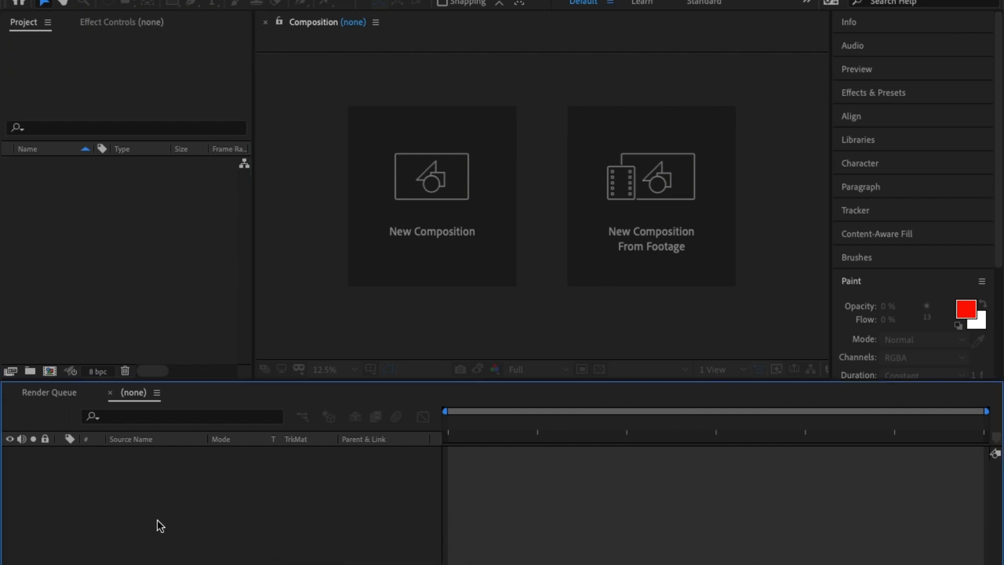
left_click(406, 230)
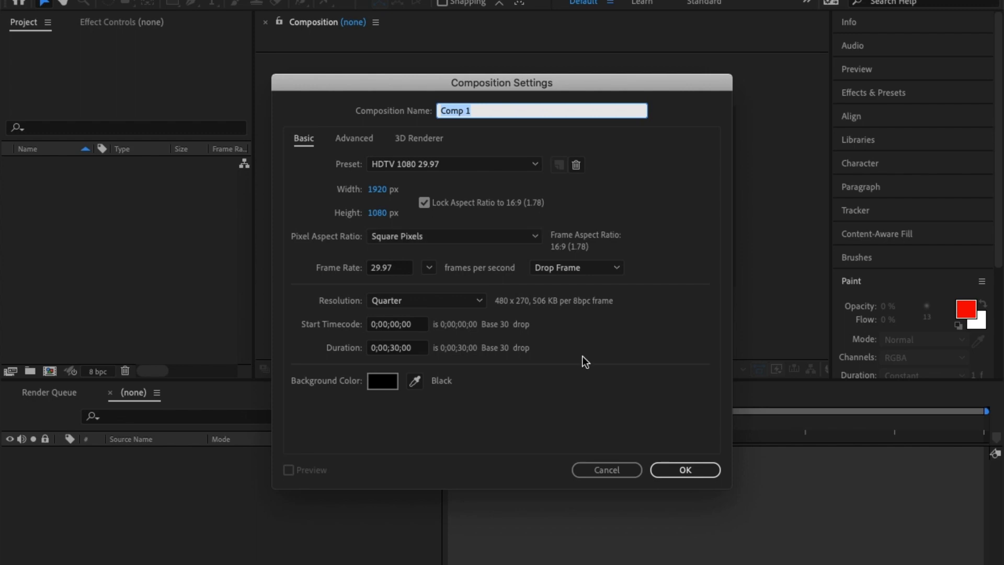
left_click(393, 268)
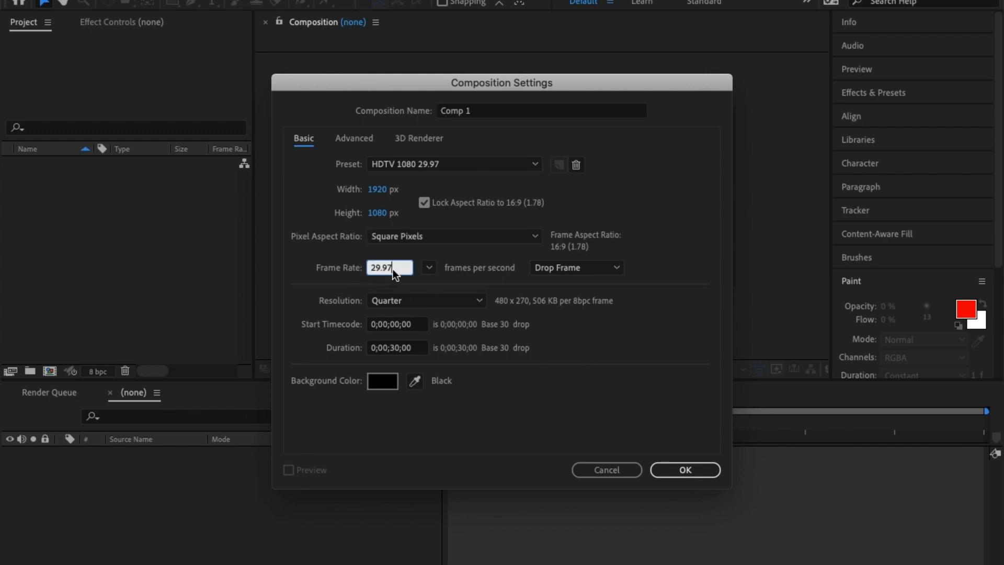
left_click(428, 268)
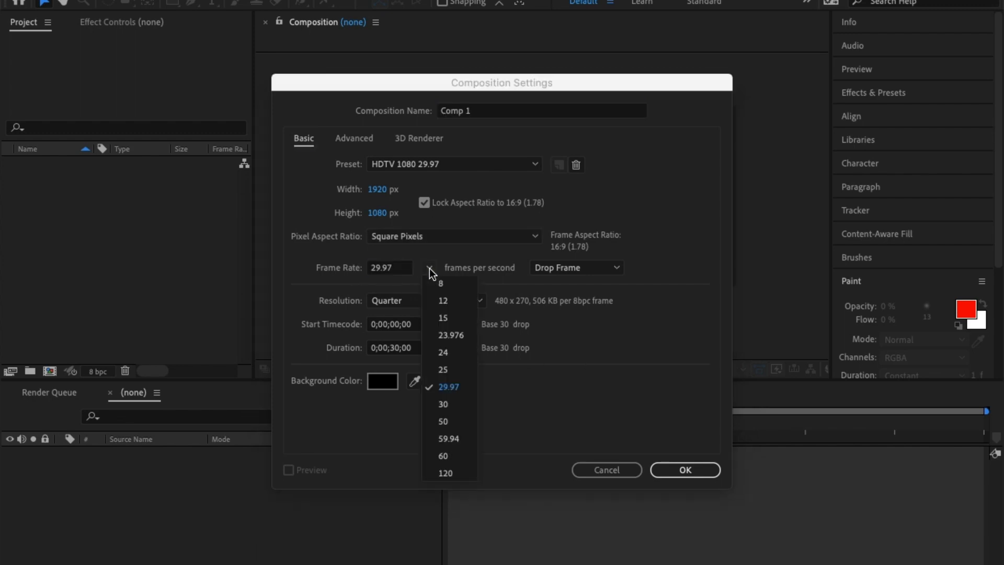
left_click(462, 366)
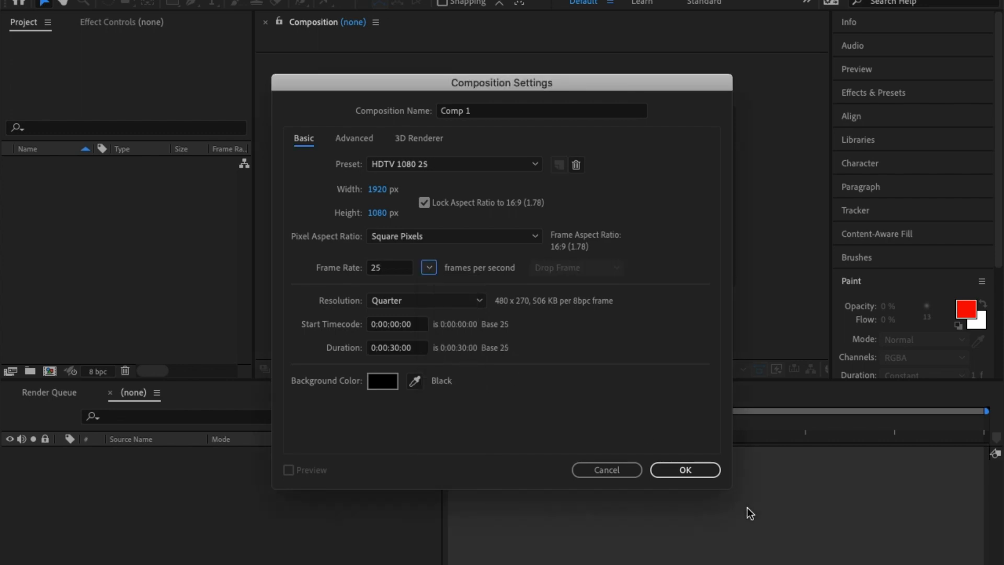
left_click(696, 470)
Step: Add a black solid layer at the composition's size, 1920 x 1080 px
right_click(193, 482)
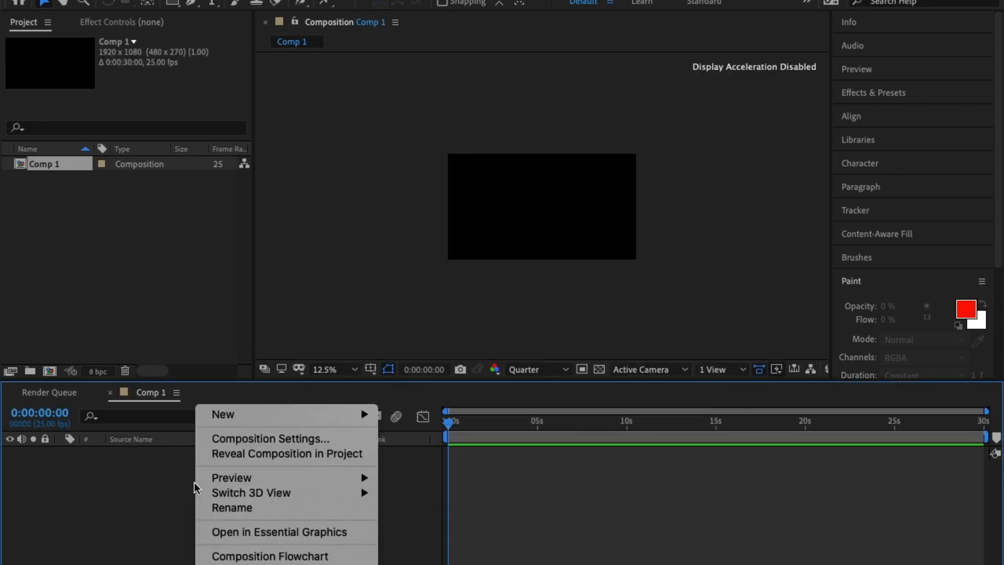
mouse_move(267, 414)
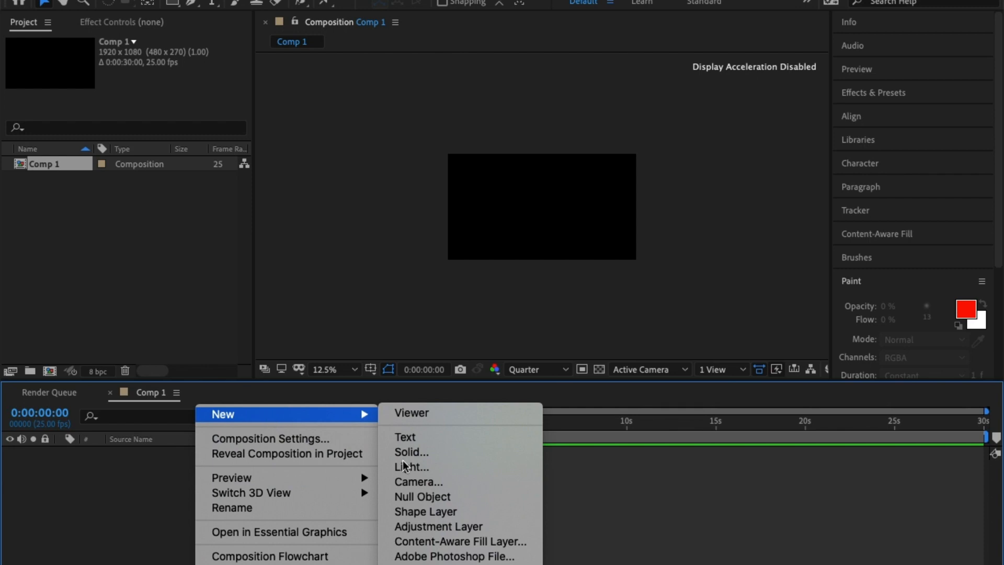
left_click(481, 452)
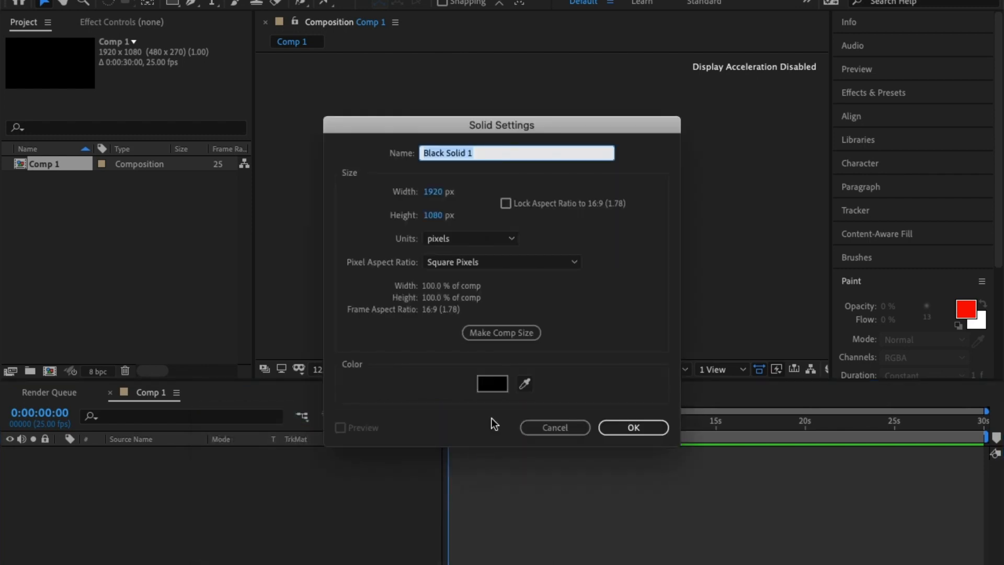
left_click(646, 432)
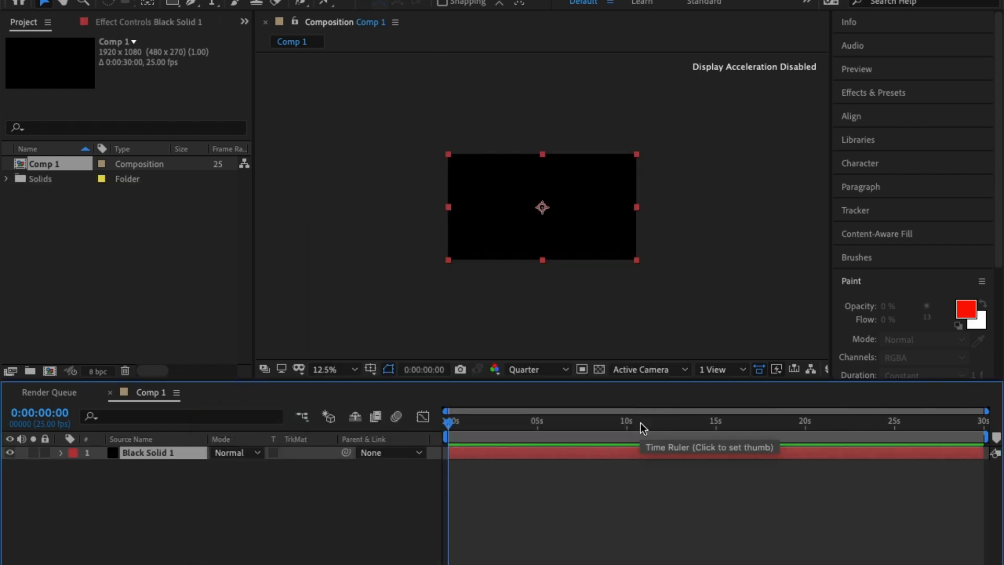
Step: Find the Fractal Noise effect and apply it to the black solid layer
left_click(895, 92)
left_click(896, 115)
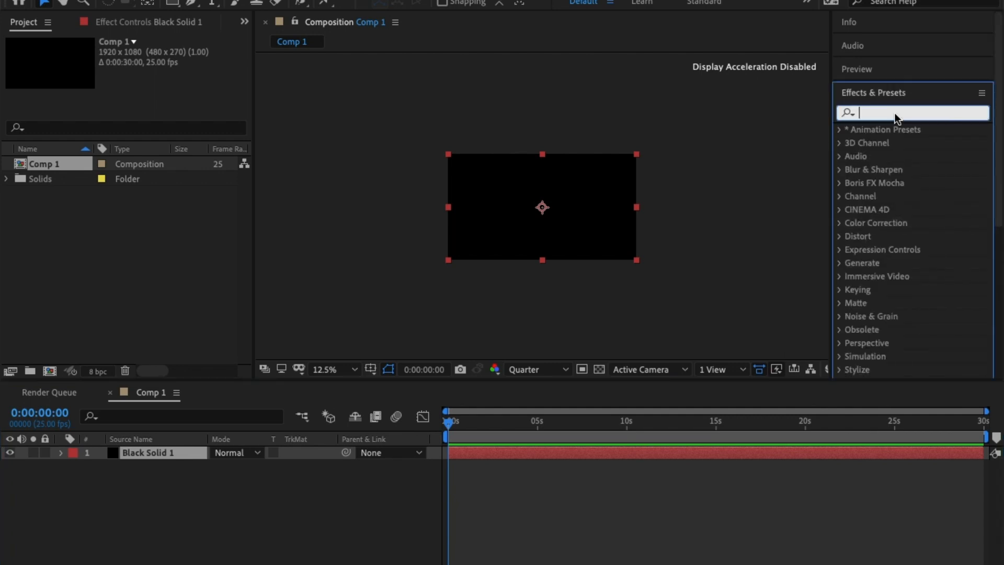
type("frac")
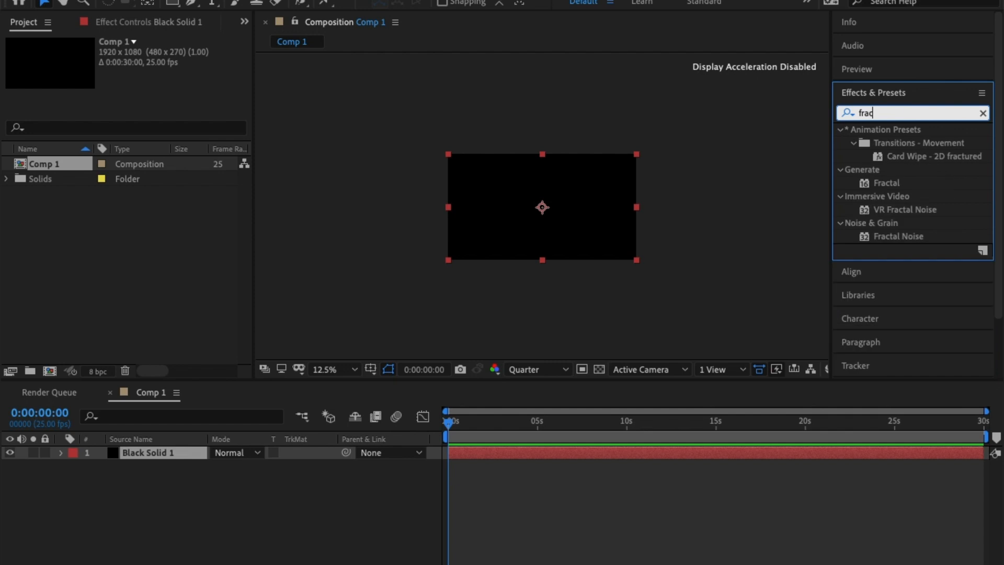
double_click(909, 237)
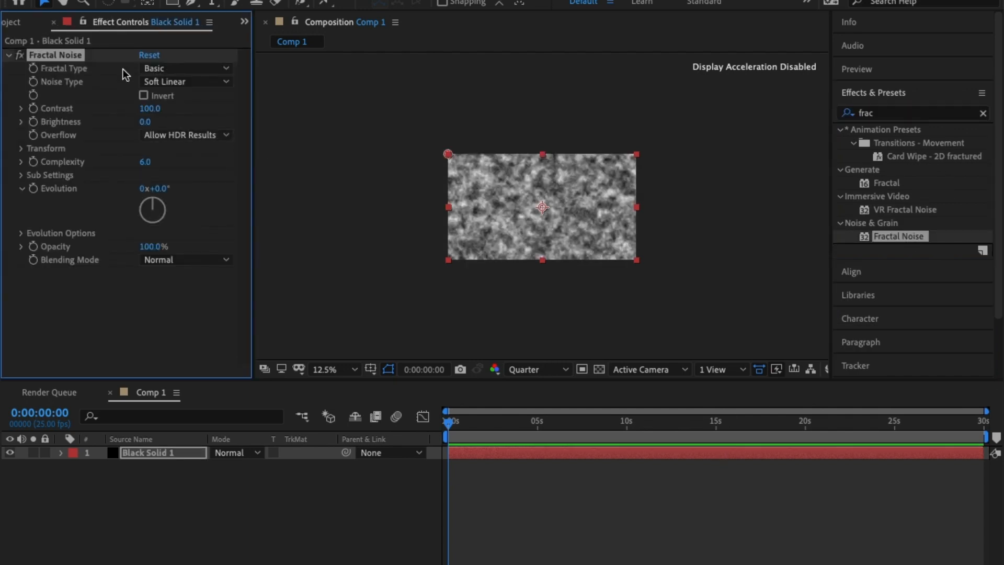
Step: Set the Fractal Noise's noise type to Block and raise its contrast to 401
left_click(218, 82)
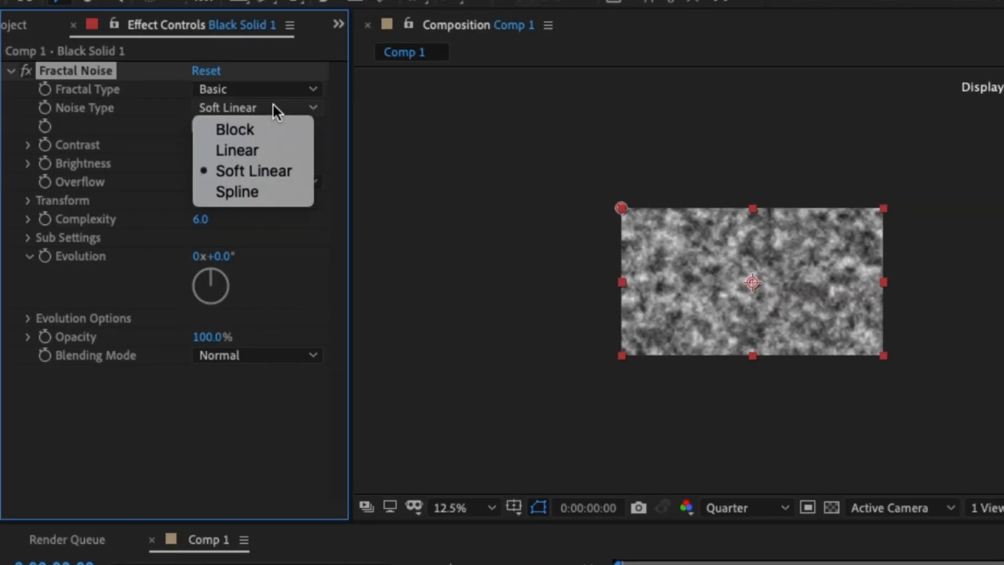
left_click(275, 121)
key("period")
key("period")
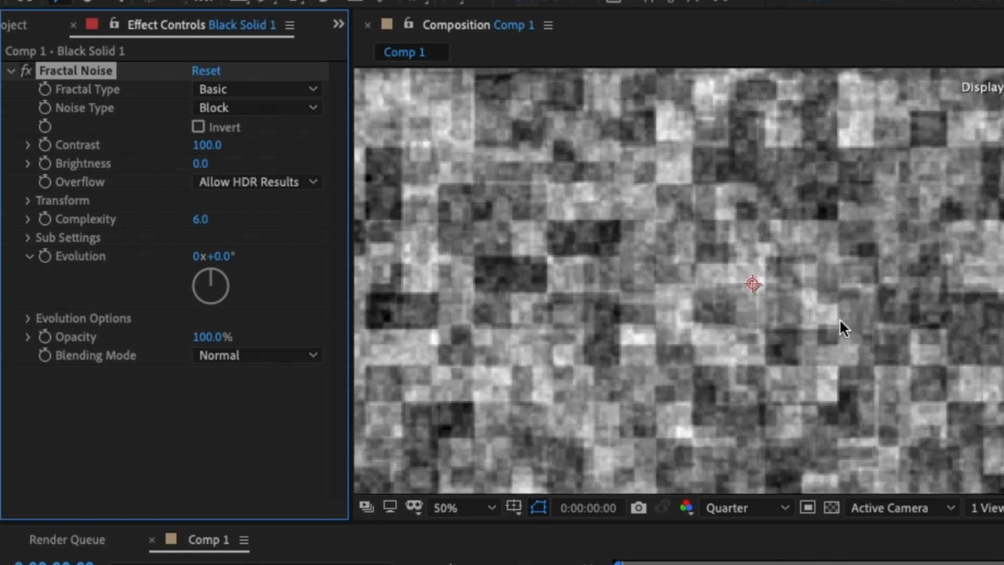
key("comma")
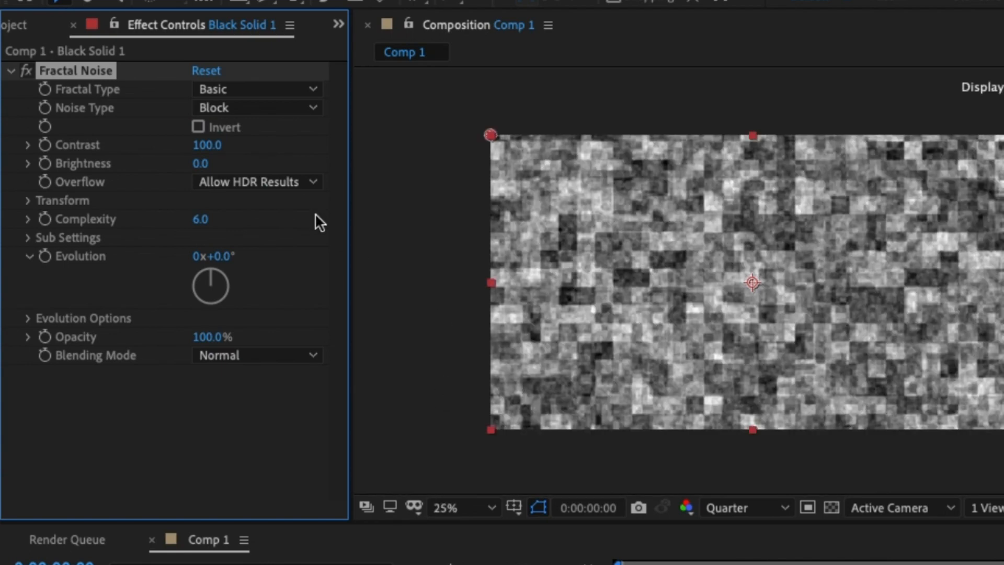
left_click_drag(209, 145, 578, 177)
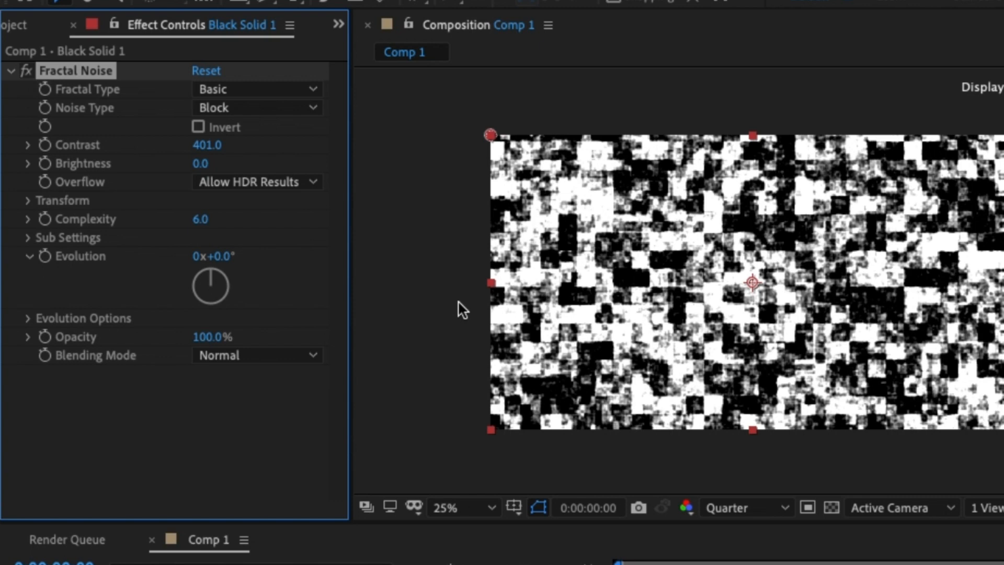
Step: Turn off uniform scaling in the noise's transform settings and set the scale width to 600 and scale height to 50
left_click(28, 201)
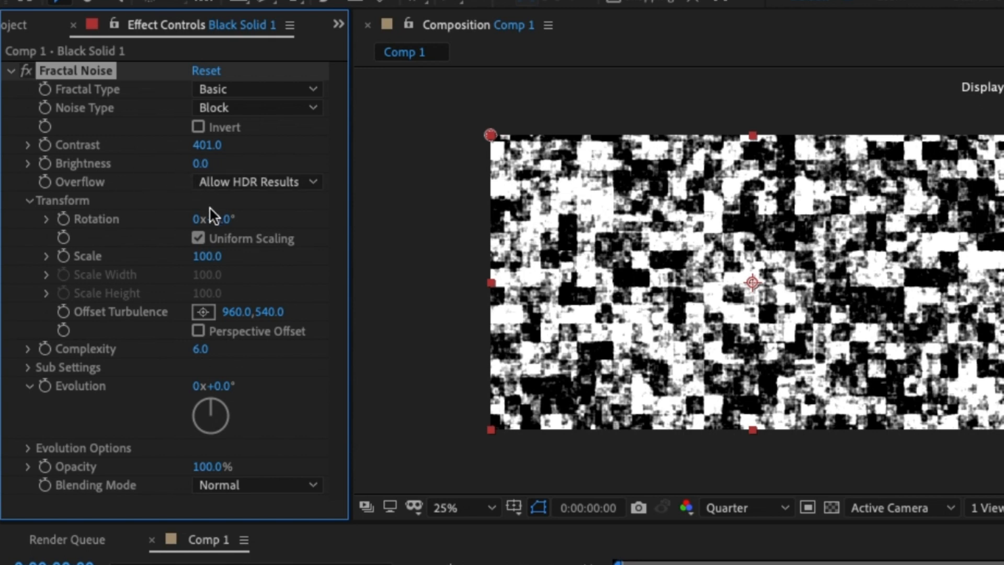
left_click(199, 238)
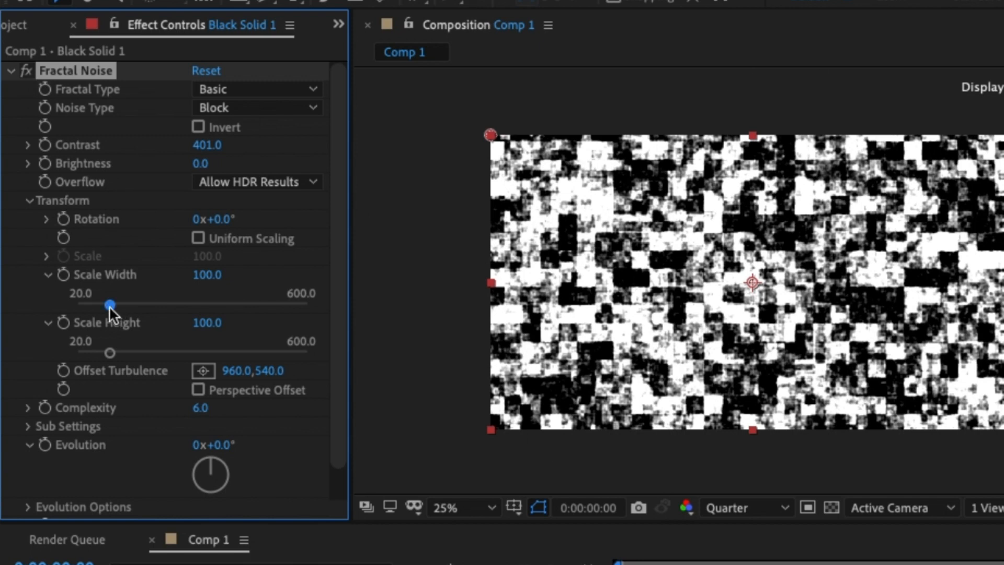
left_click_drag(107, 306, 371, 336)
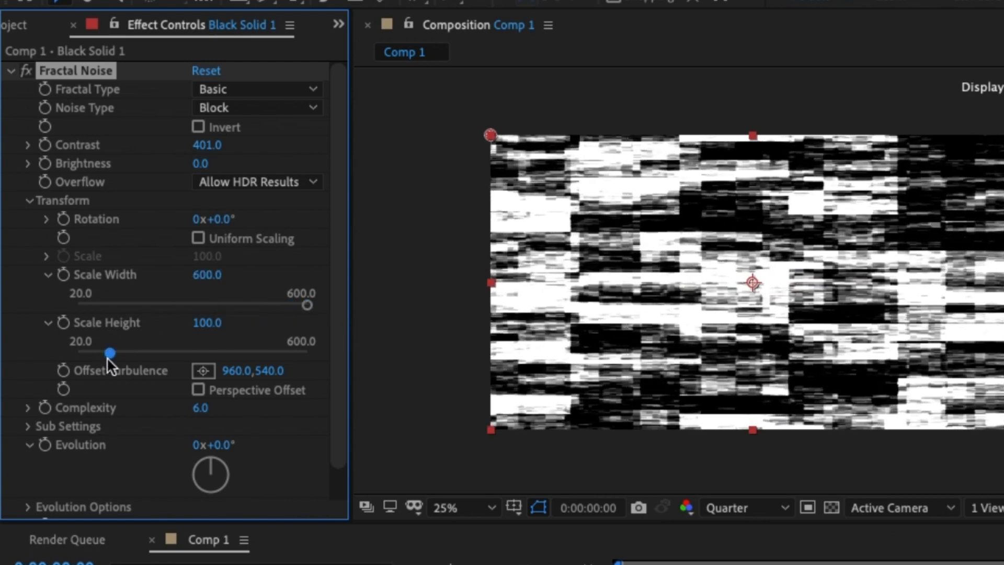
left_click_drag(107, 354, 90, 355)
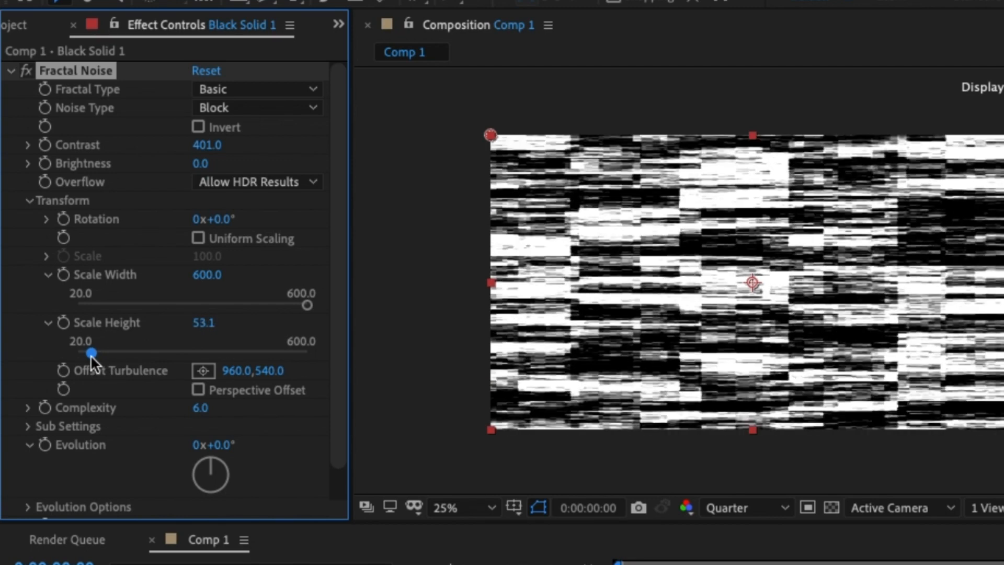
left_click(203, 322)
type("50")
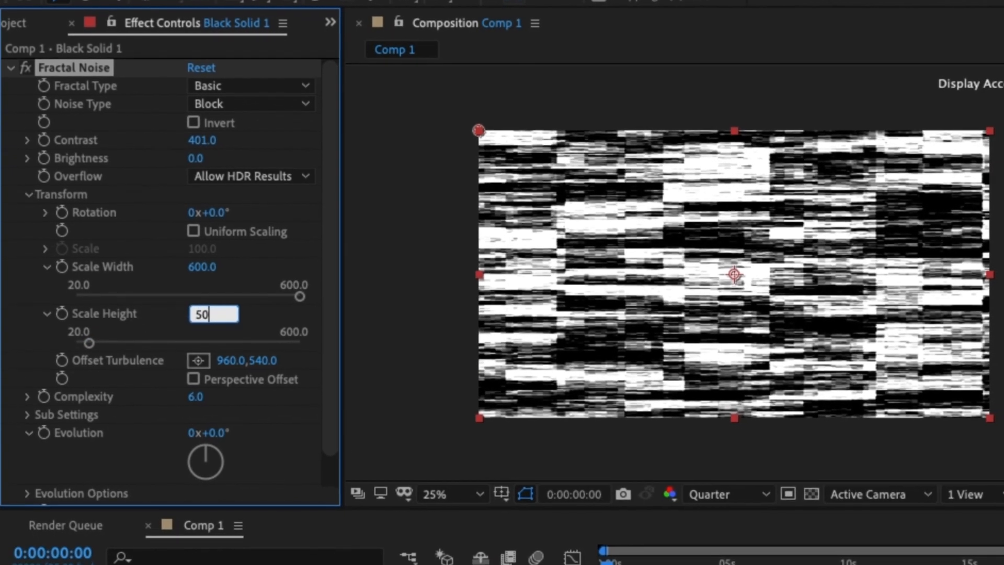
key("Return")
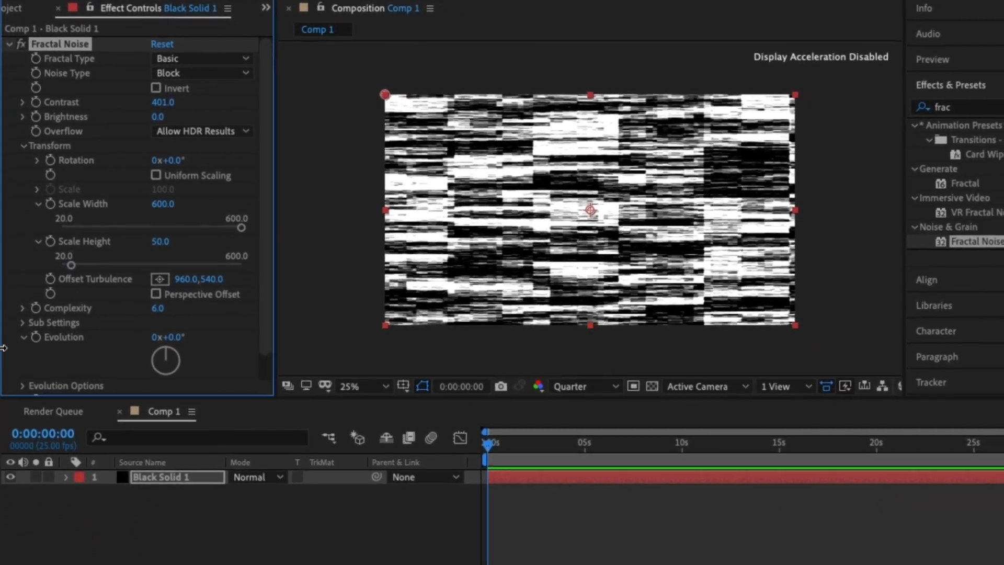
Step: Animate the Fractal Noise's Evolution with the expression time*500
left_click_drag(488, 445, 665, 448)
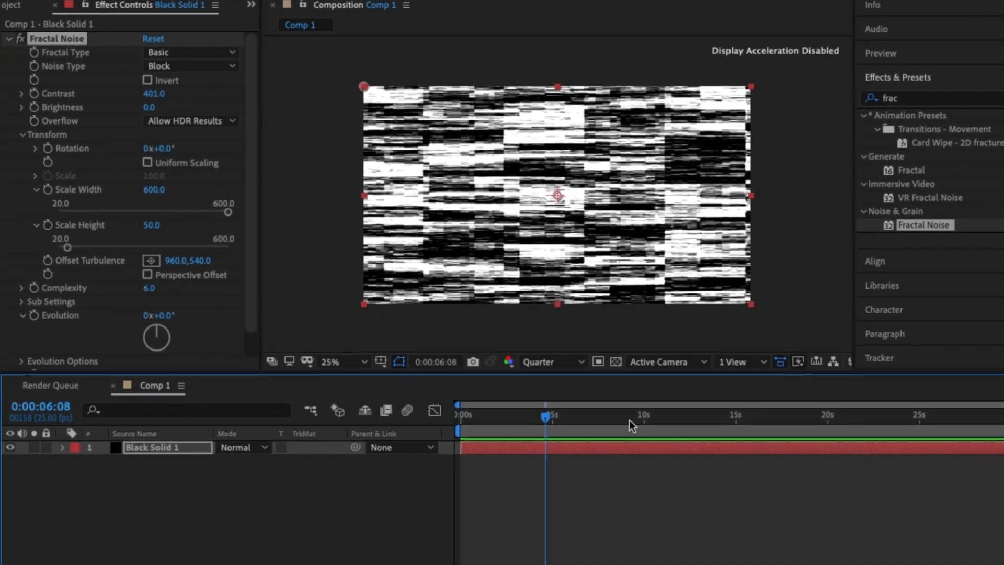
left_click_drag(628, 419, 271, 423)
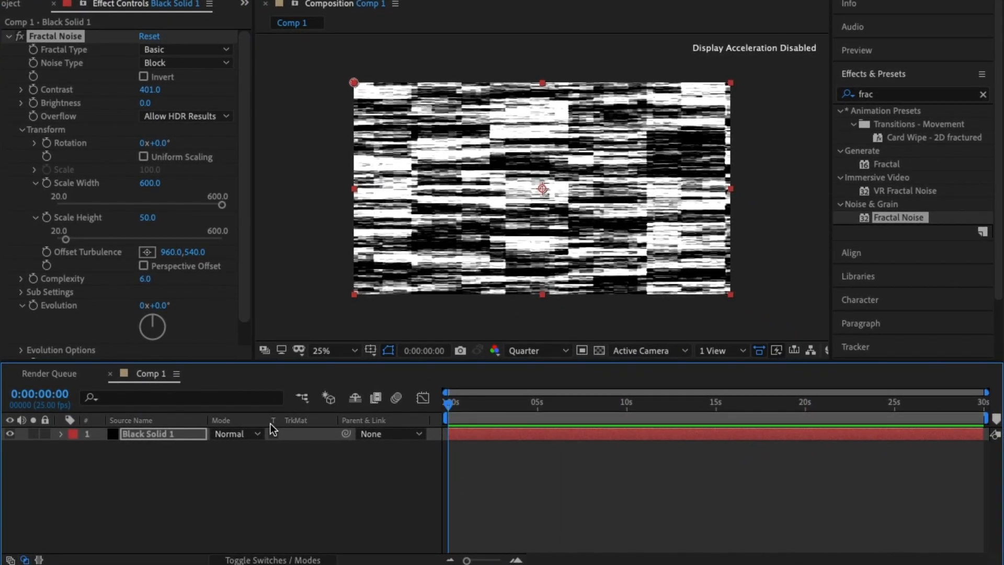
scroll(93, 304, "down", 1)
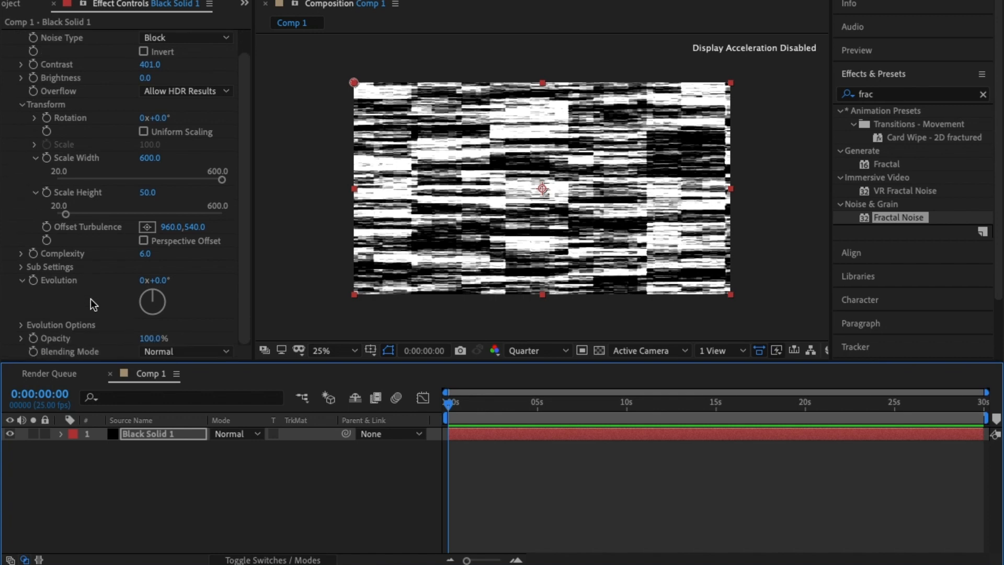
left_click(36, 280, "alt")
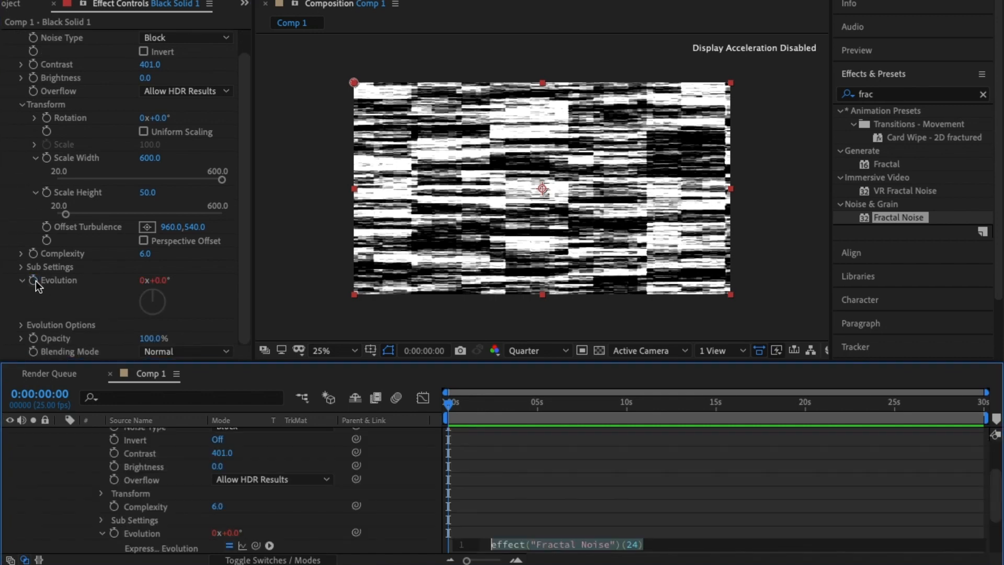
scroll(413, 480, "down", 2)
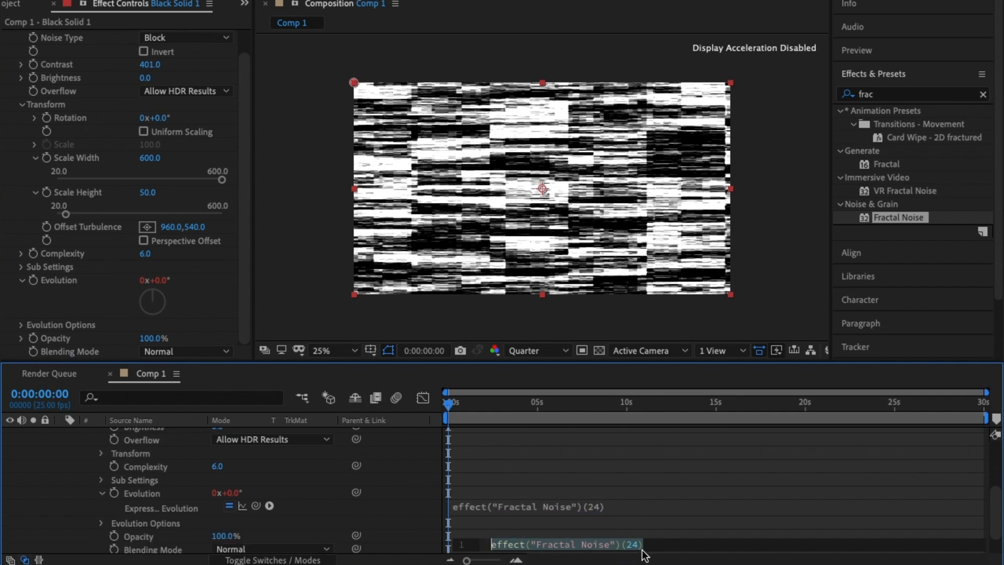
key("BackSpace")
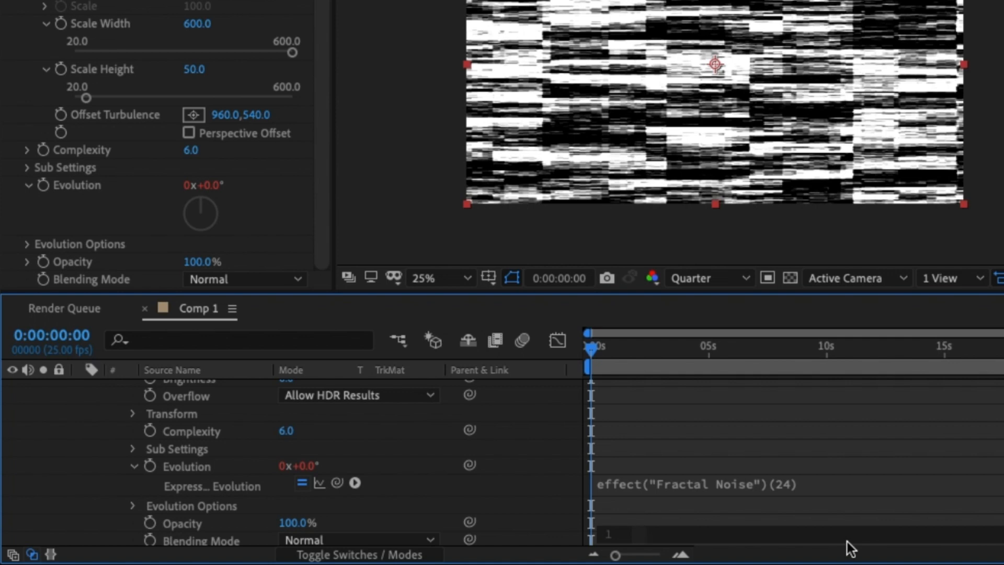
type("time")
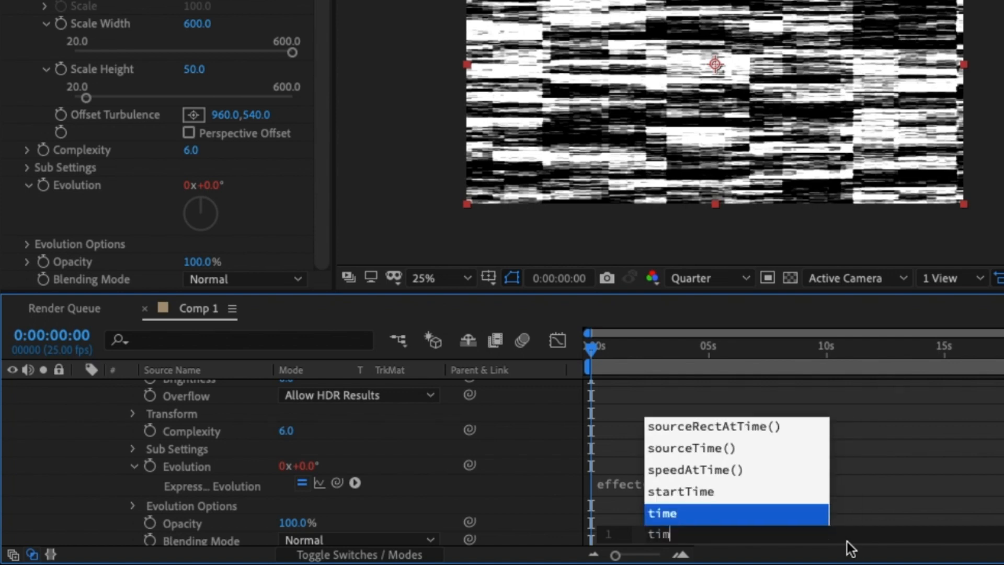
type("*500")
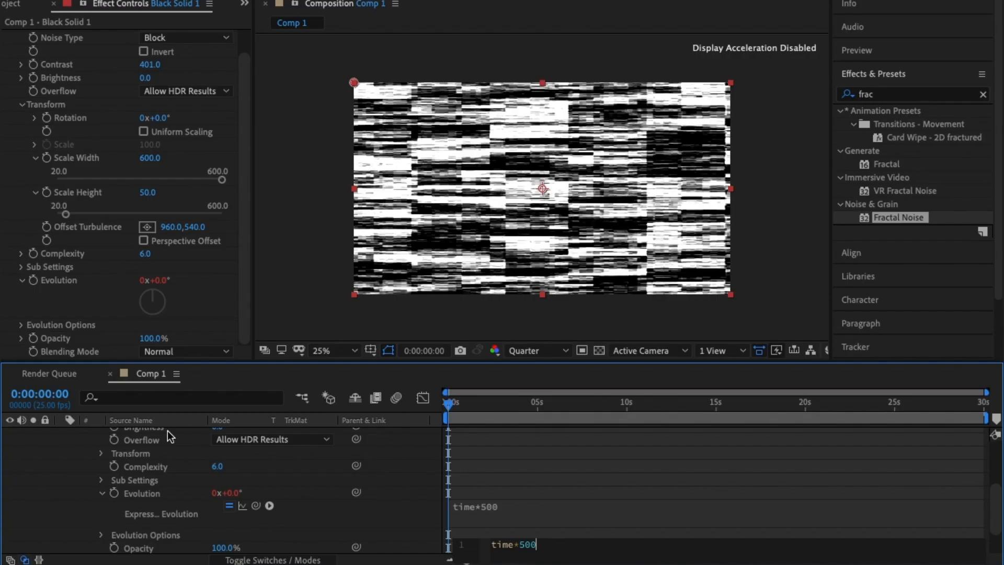
left_click(312, 300)
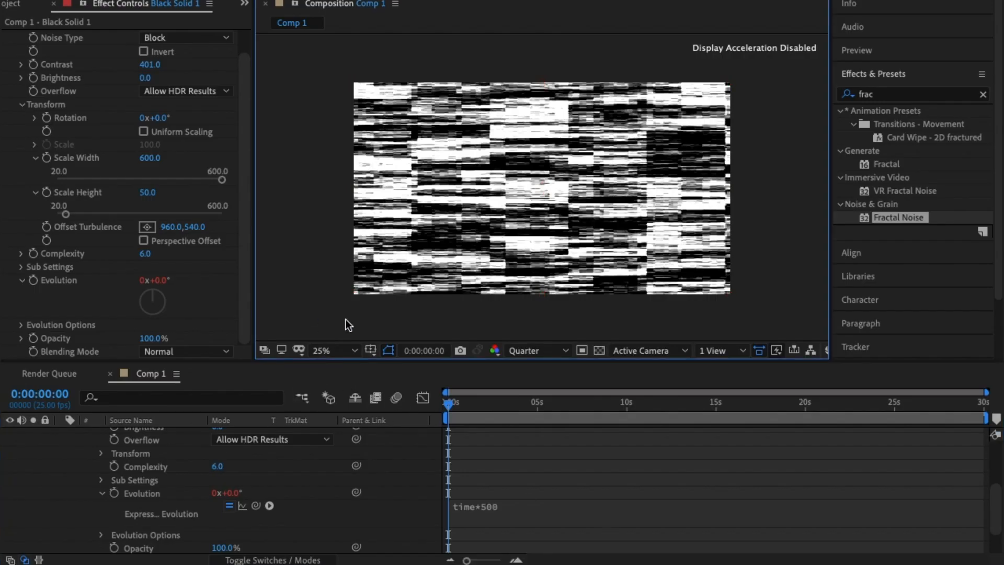
Step: Play back the noise animation and return the playhead to the start of the composition
key("space")
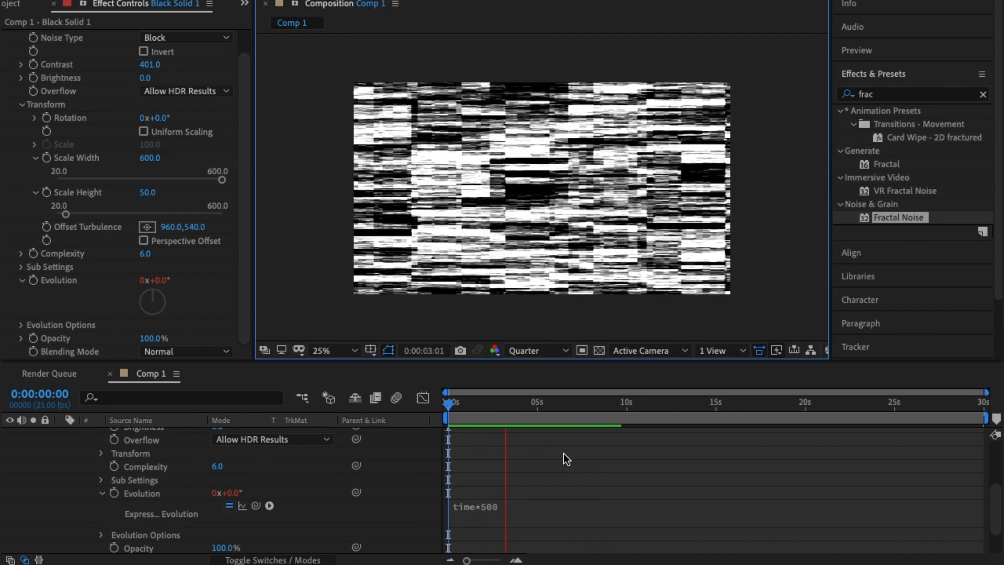
left_click(495, 404)
left_click_drag(495, 407, 365, 403)
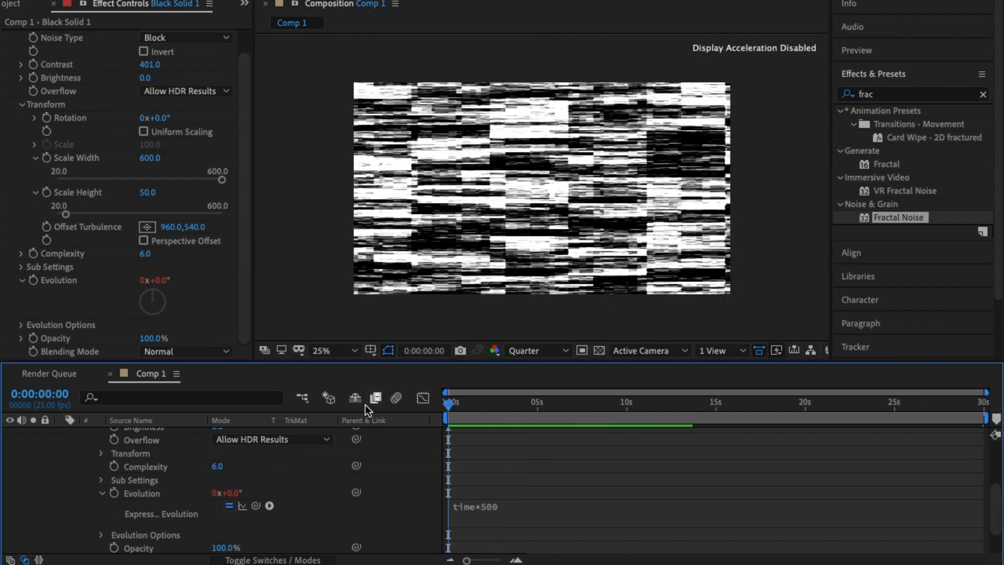
Step: Collapse the black solid layer's properties in the timeline and select the layer
scroll(84, 442, "up", 5)
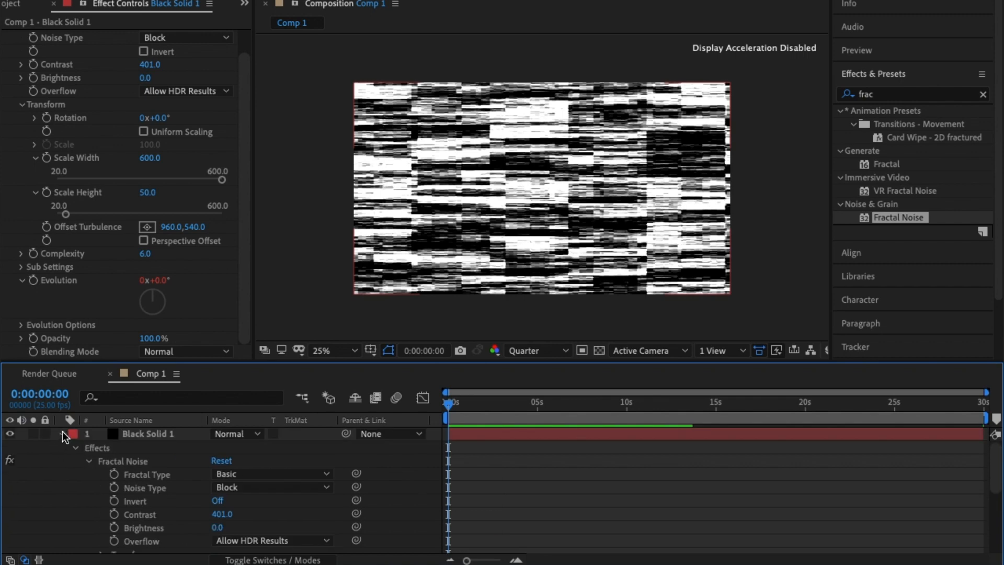
left_click(61, 434)
left_click(158, 433)
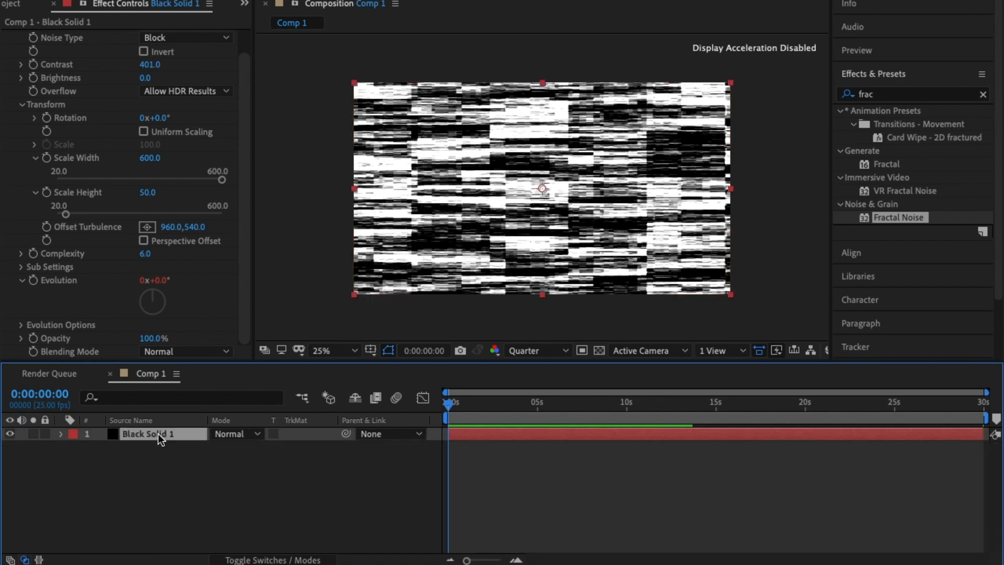
Step: Pre-compose the black solid layer under the name Fractal Noise and hide the resulting layer
right_click(158, 434)
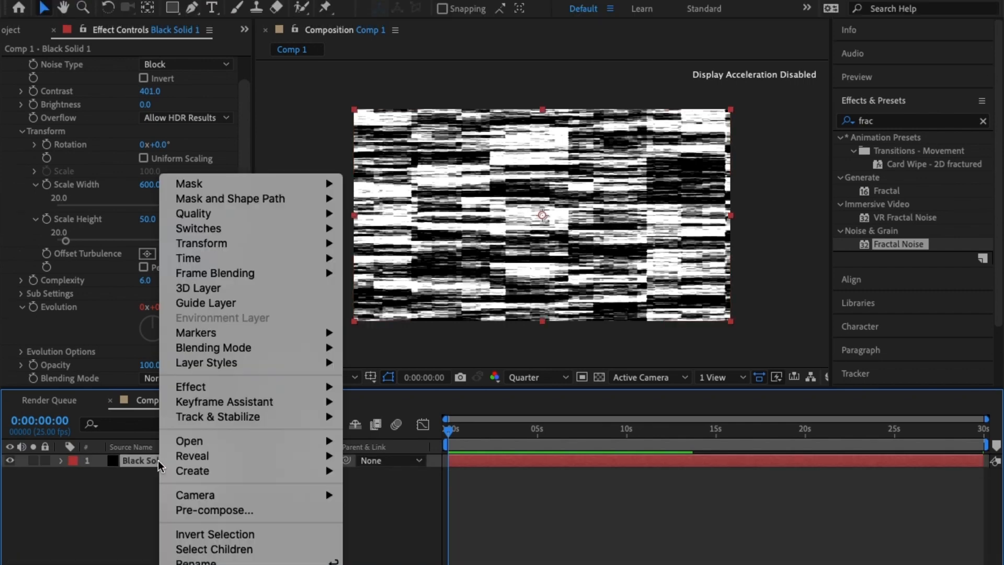
left_click(271, 510)
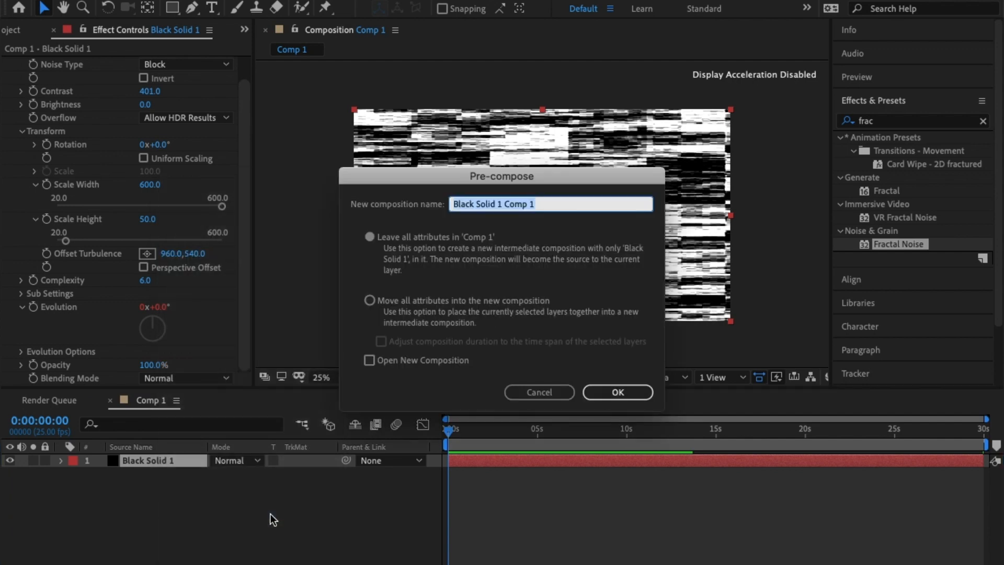
type("Fract")
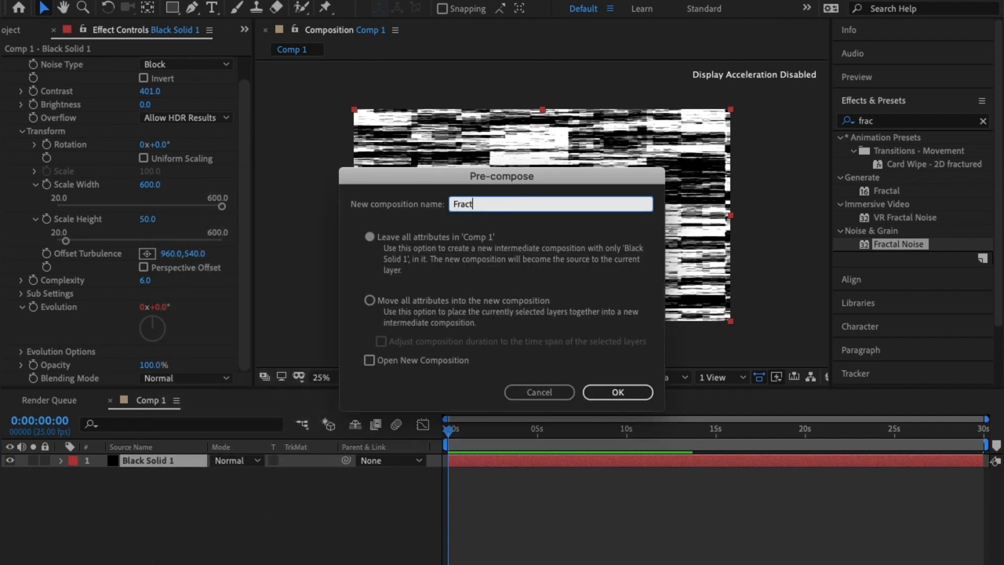
type("al Noise")
key("Return")
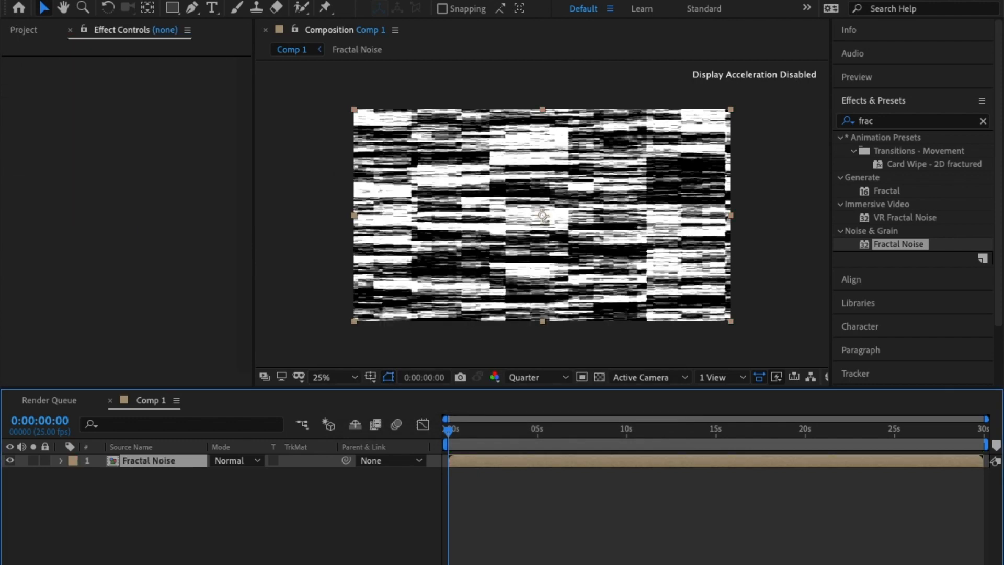
left_click(224, 510)
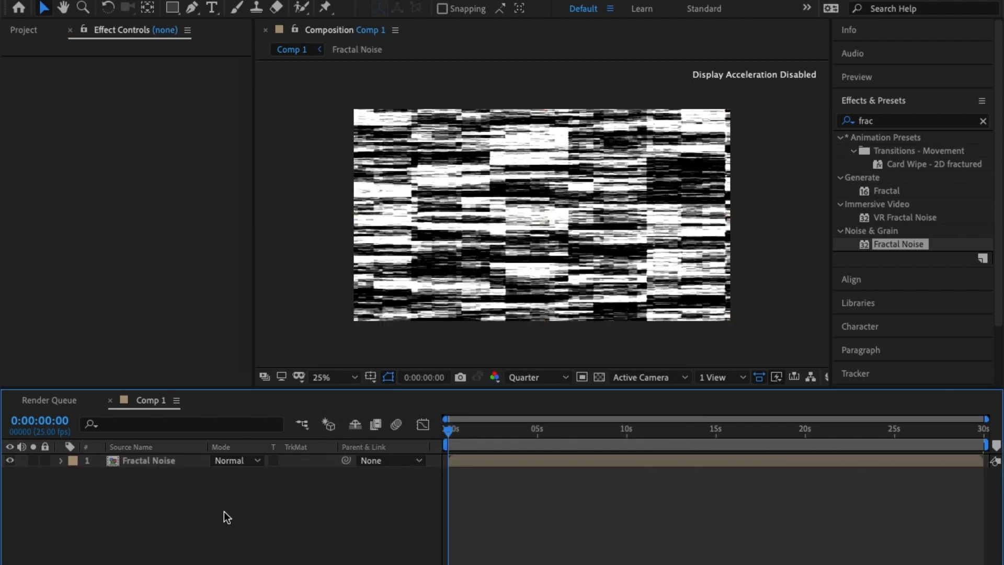
left_click(10, 461)
Step: Create a text layer near the middle of the composition reading OMM Cardiff
left_click(211, 8)
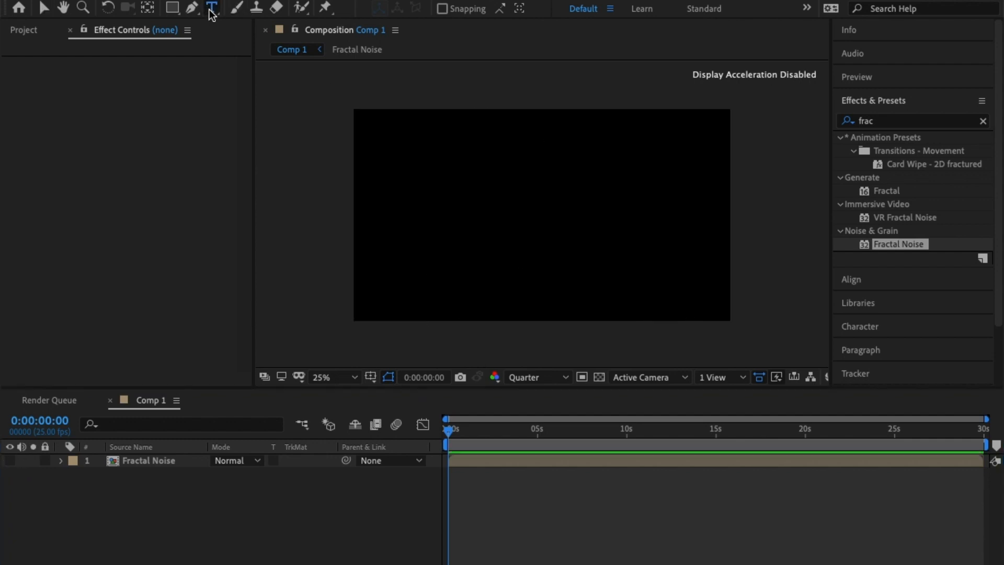
left_click(511, 211)
type("O")
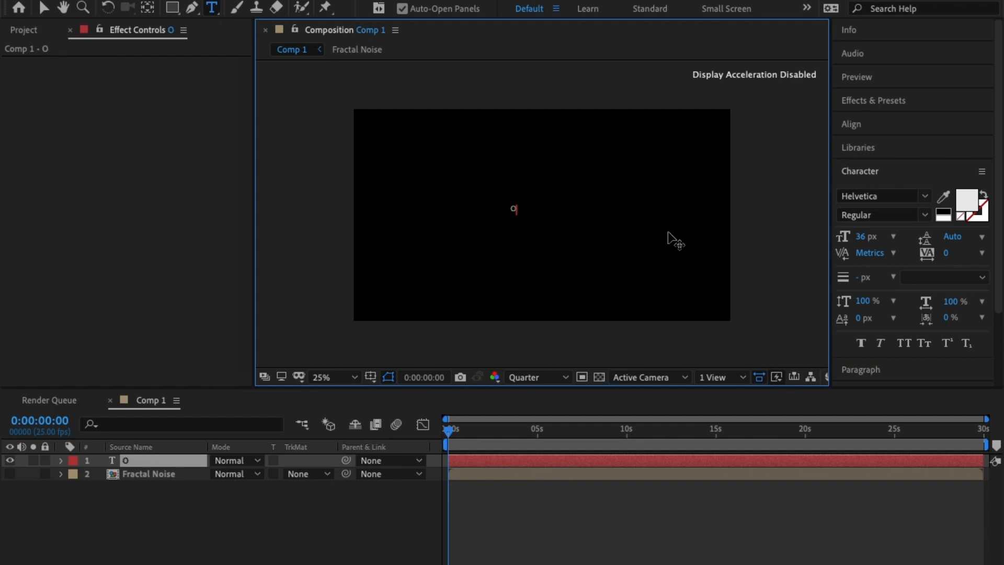
type("MM C")
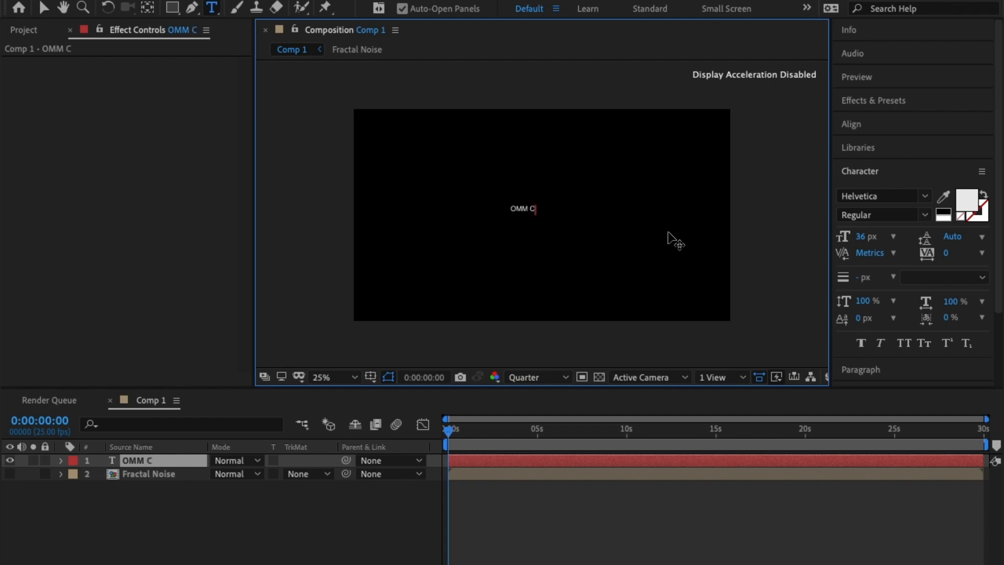
type("ardiff")
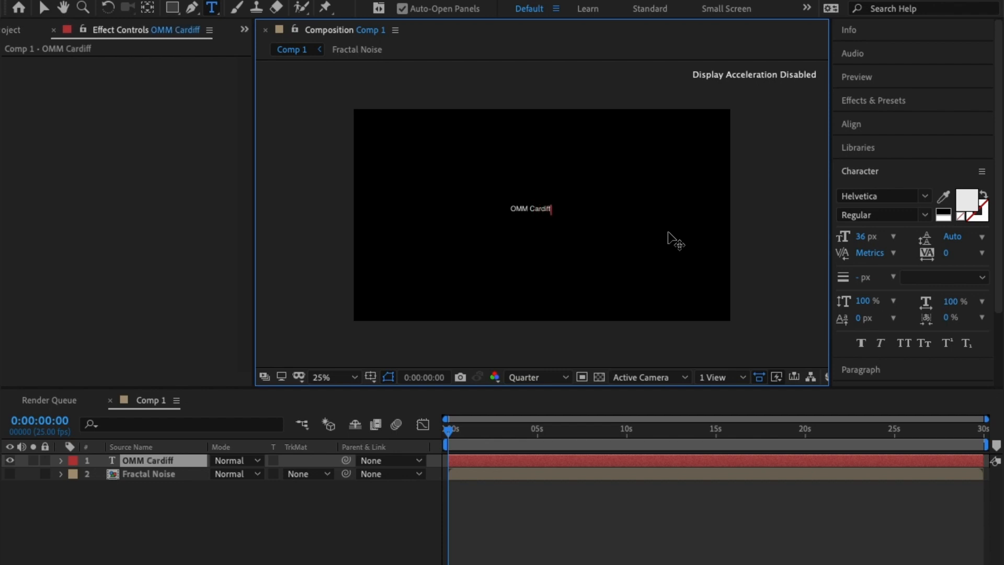
Step: Enlarge the OMM Cardiff text to 192 px and move it to the centre of the composition
key("ctrl+a")
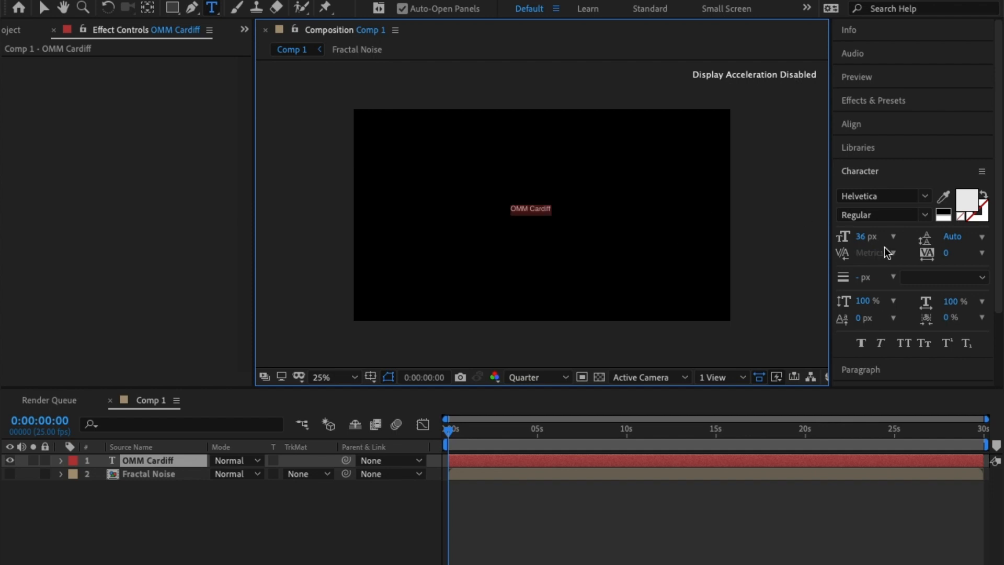
left_click_drag(866, 237, 988, 236)
left_click(44, 7)
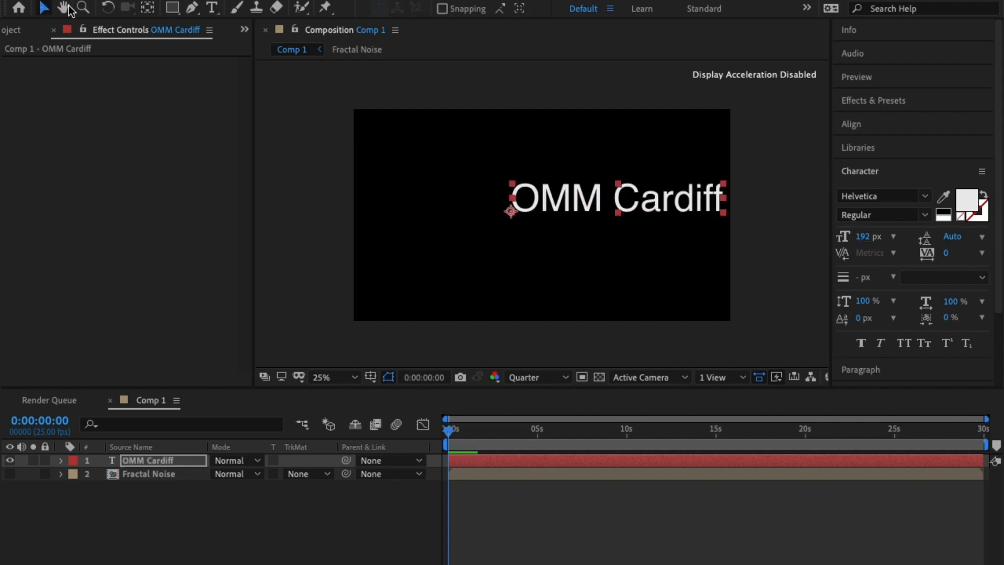
left_click_drag(618, 203, 550, 226)
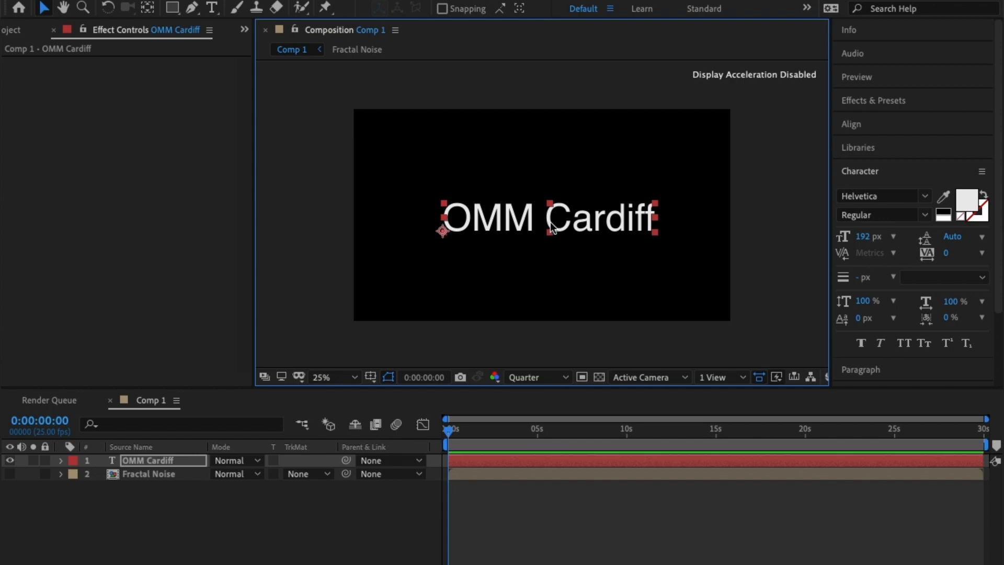
Step: Place the text layer below Fractal Noise and pre-compose it with the default name OMM Cardiff Comp 1
left_click(174, 504)
left_click(163, 465)
left_click_drag(152, 460, 150, 480)
right_click(148, 479)
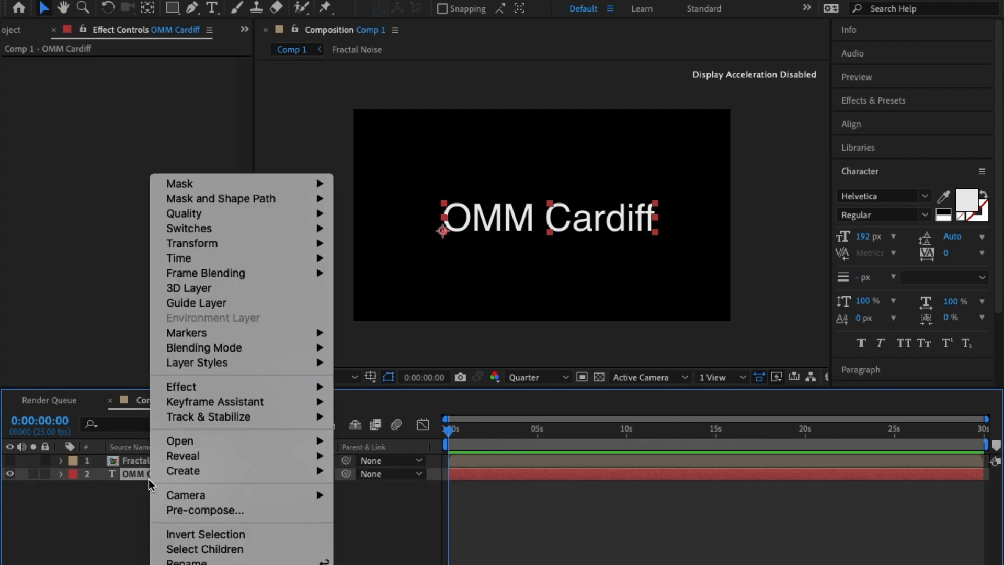
left_click(260, 510)
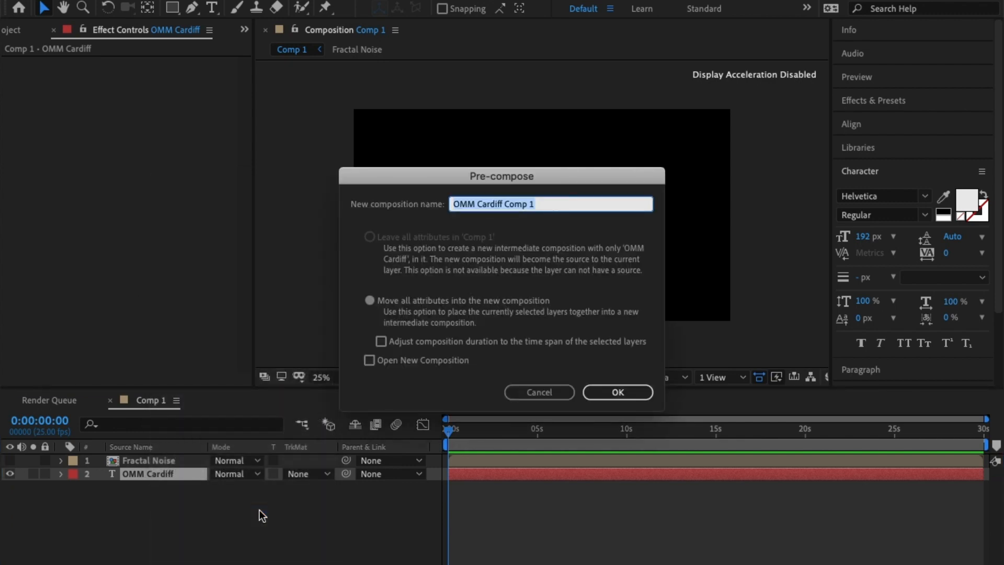
key("Return")
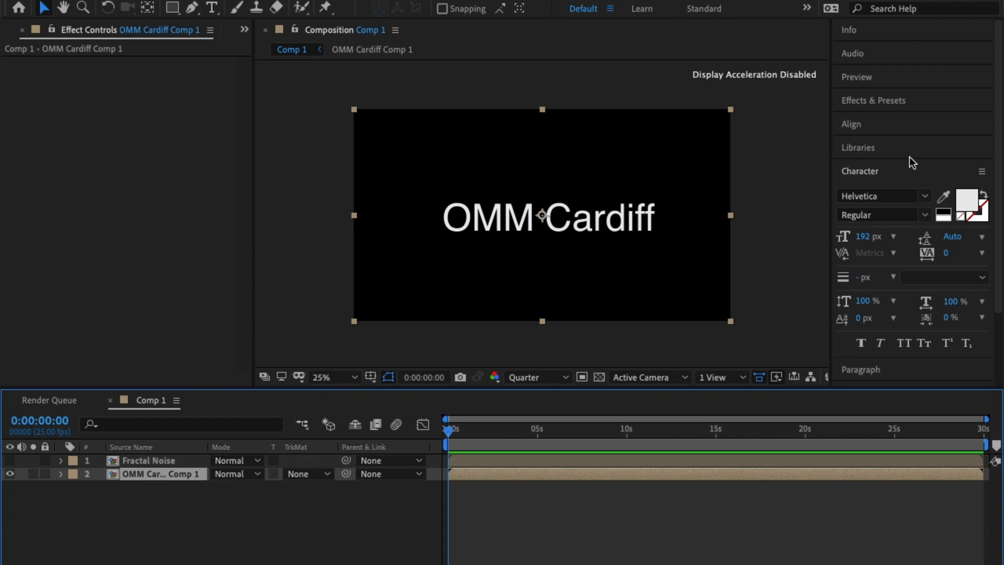
Step: Find the Displacement Map effect and apply it to the OMM Cardiff Comp 1 layer
left_click(882, 98)
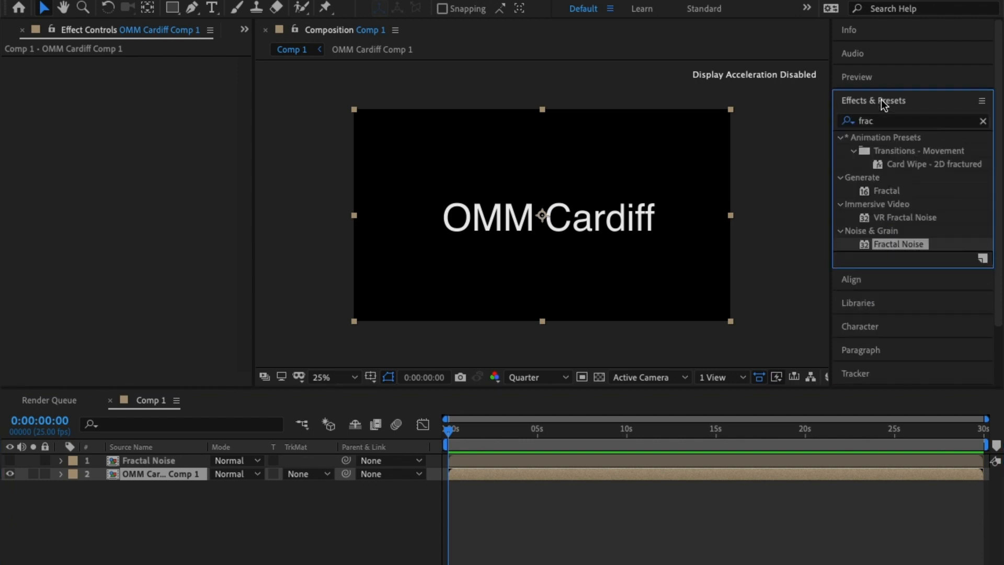
left_click(982, 121)
left_click(913, 120)
type("d")
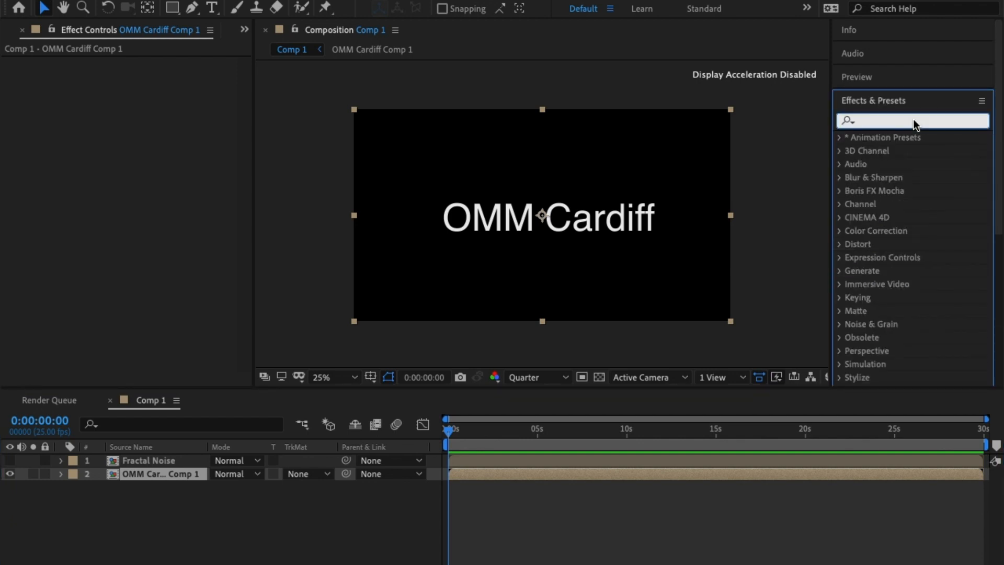
type("ispla")
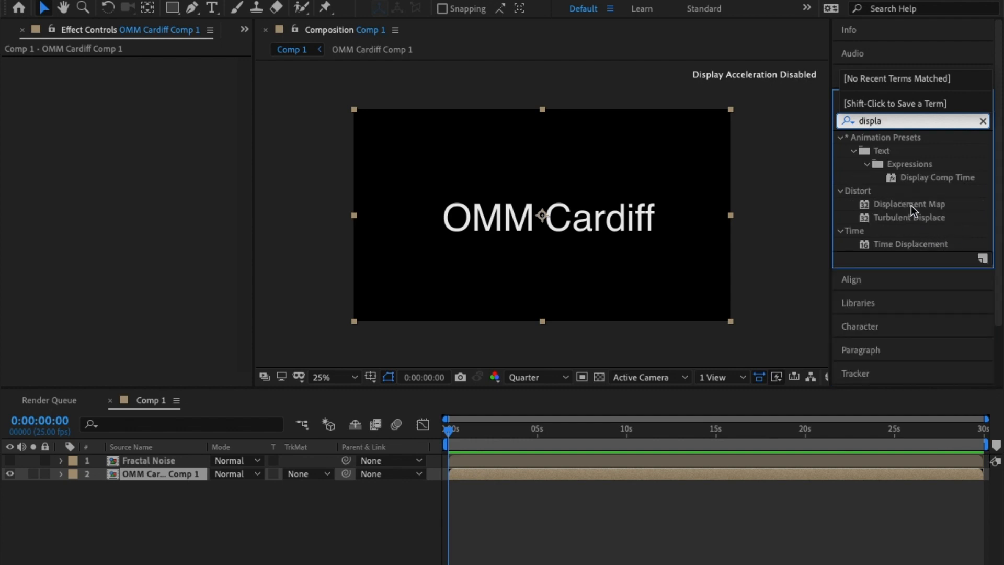
left_click_drag(911, 204, 532, 469)
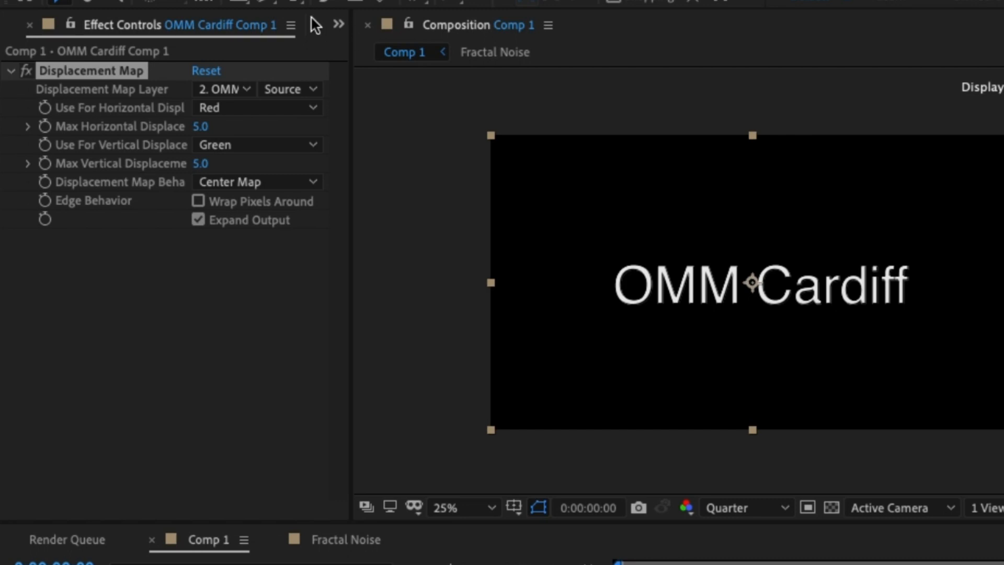
Step: Set the Displacement Map Layer to Fractal Noise and preview the distorted text up close
left_click(241, 96)
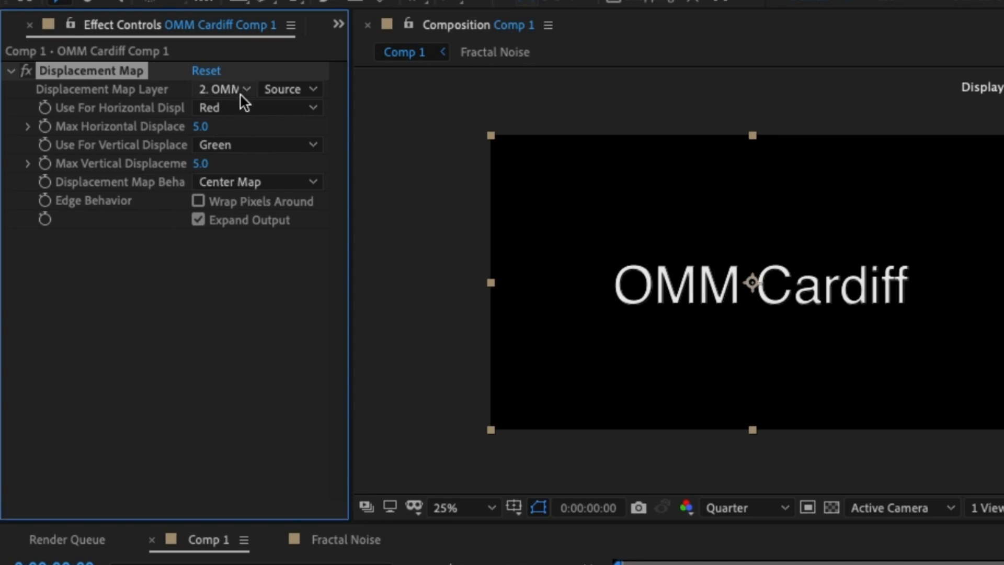
left_click(240, 93)
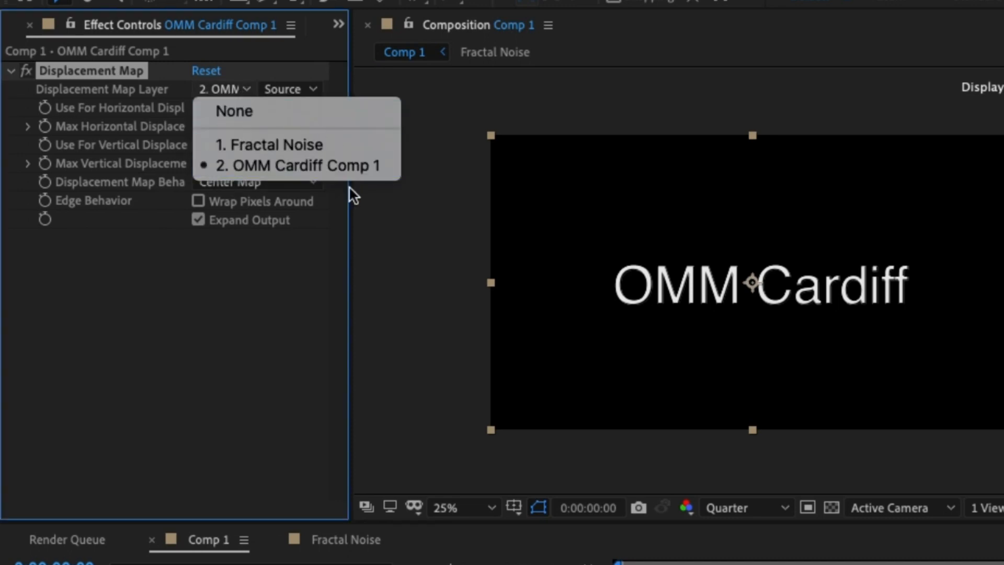
left_click(344, 145)
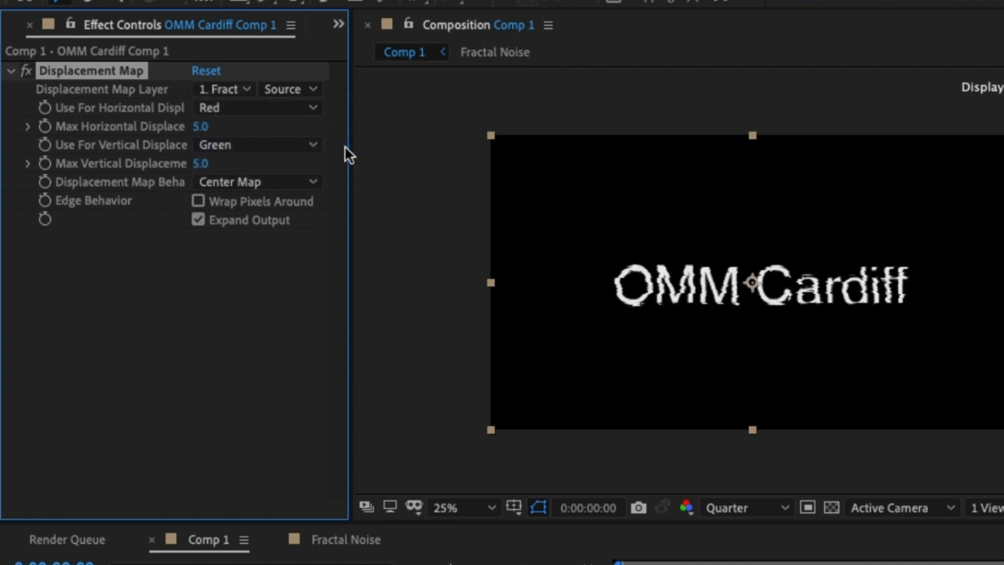
key("period")
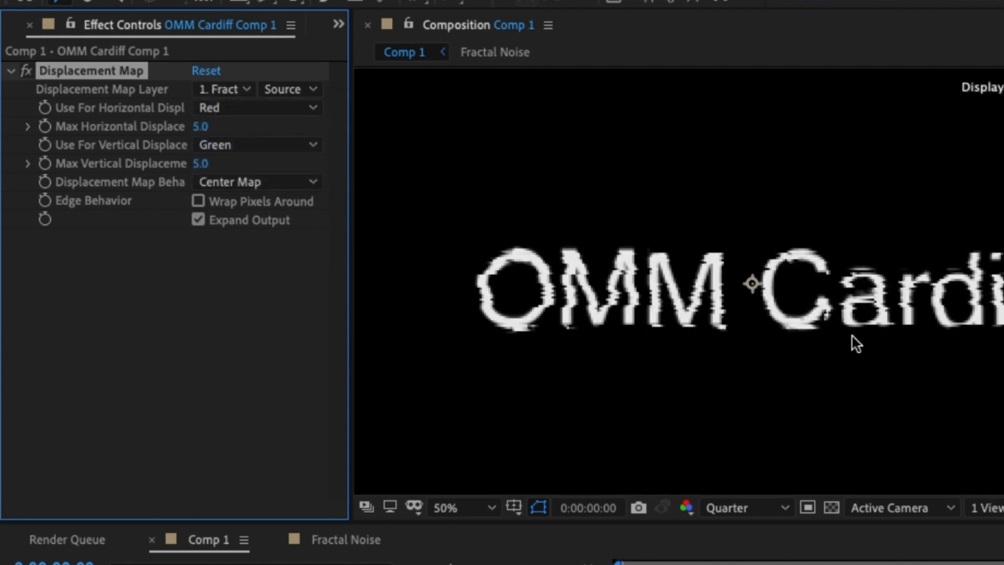
key("space")
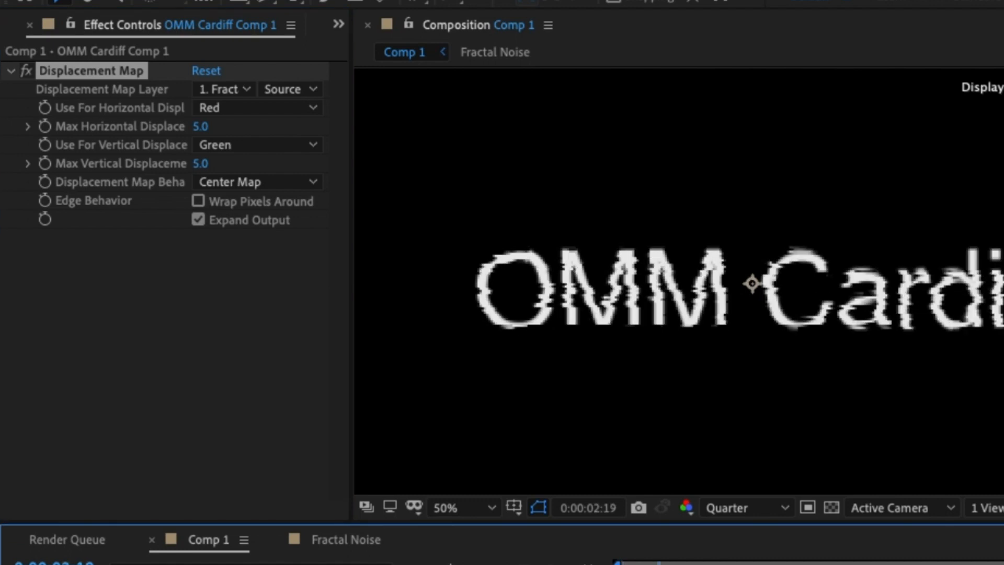
key("space")
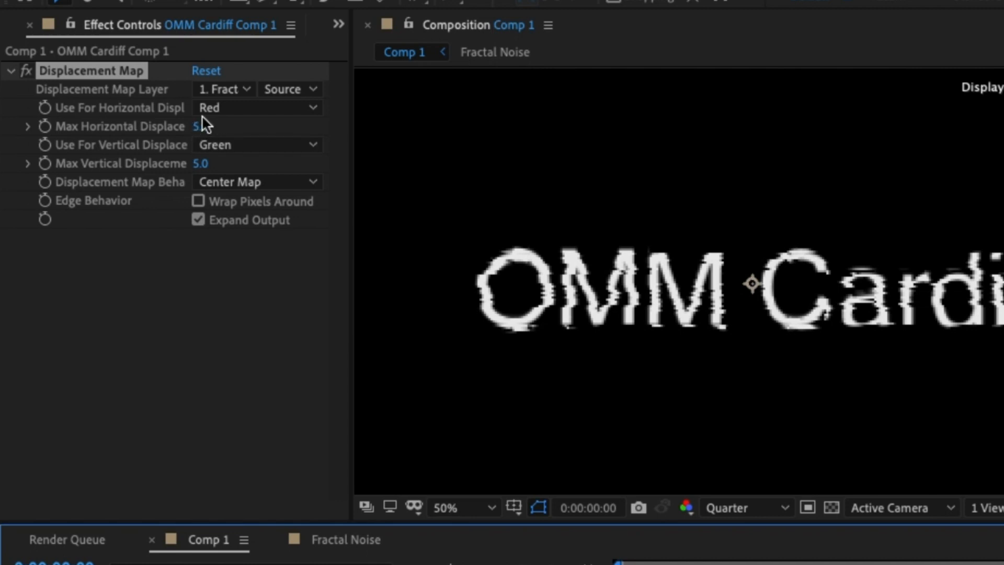
Step: Set Max Horizontal Displacement to 515 and keyframe it at the start of the composition
left_click_drag(203, 126, 805, 179)
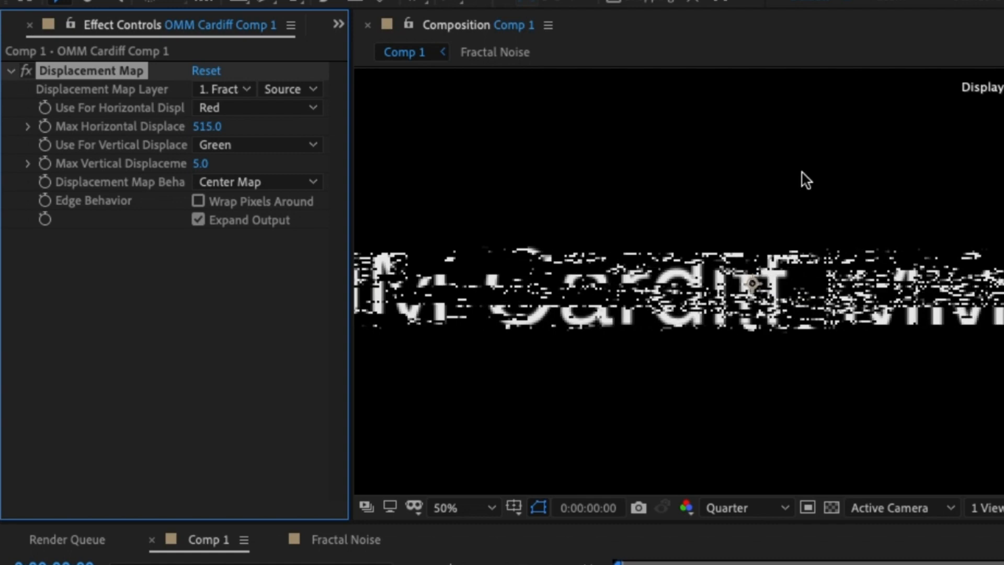
key("comma")
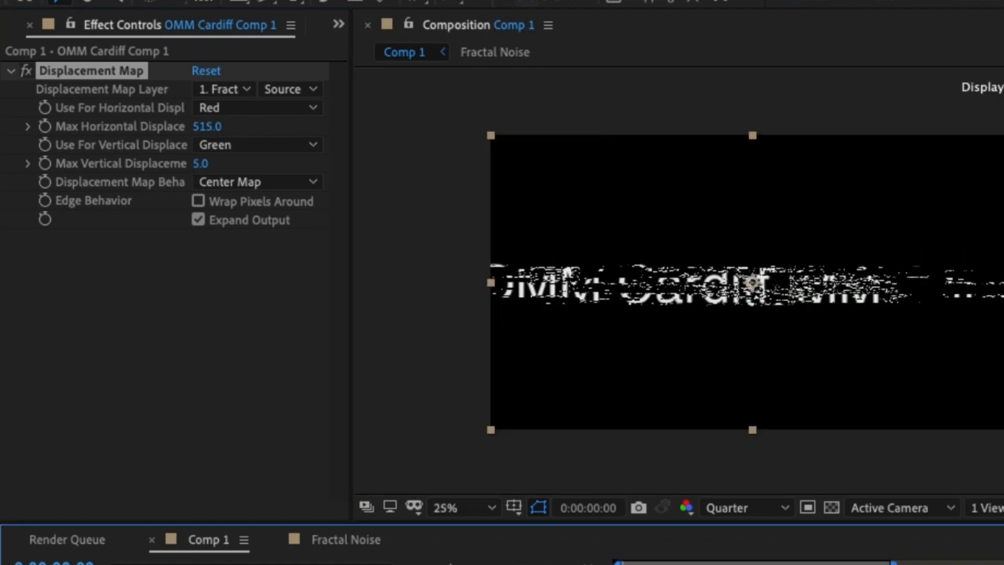
left_click(45, 124)
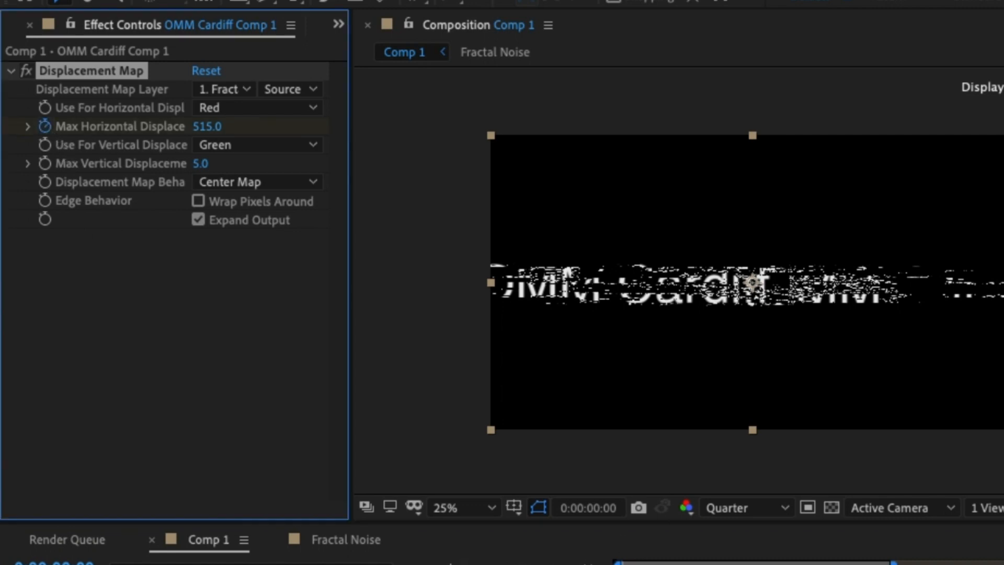
Step: Add a Max Horizontal Displacement keyframe of 0 at 0:00:01:00
left_click(718, 564)
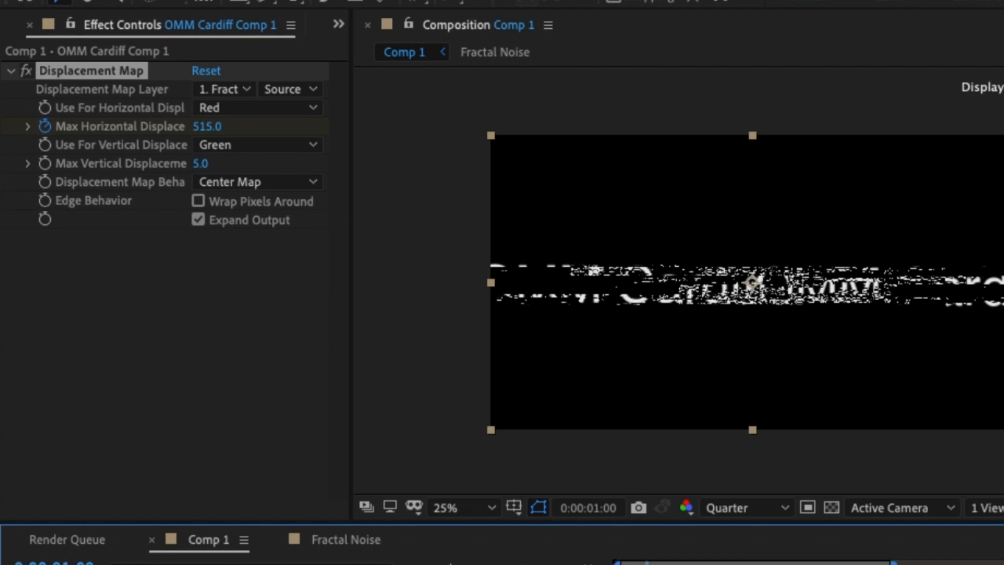
left_click(215, 126)
type("0")
key("Return")
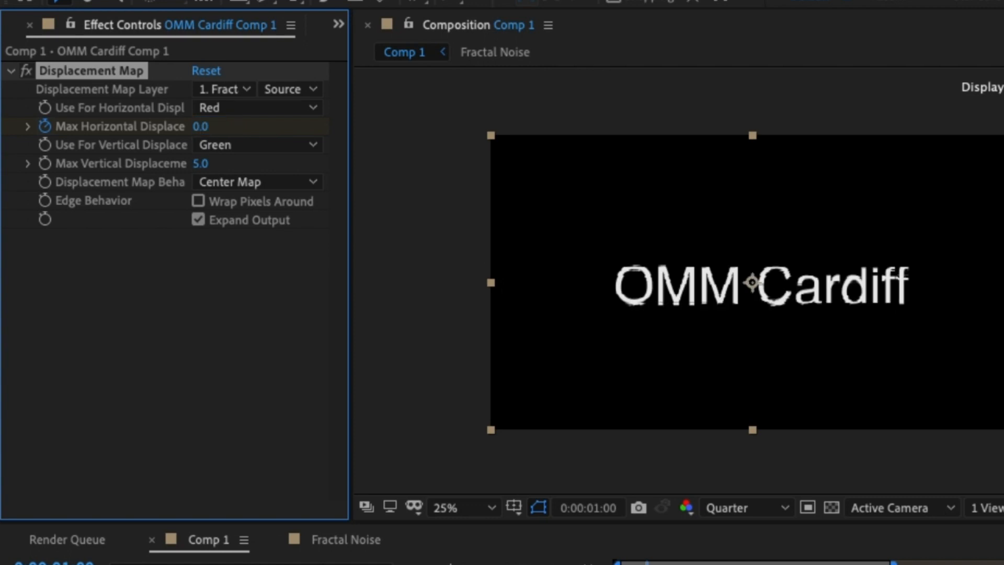
Step: Show the text comp's keyframes in the timeline and scrub from the start to 0:00:00:20 to check the animation
mouse_move(620, 564)
left_mouse_down()
mouse_move(535, 557)
mouse_move(661, 564)
mouse_move(618, 564)
left_mouse_up()
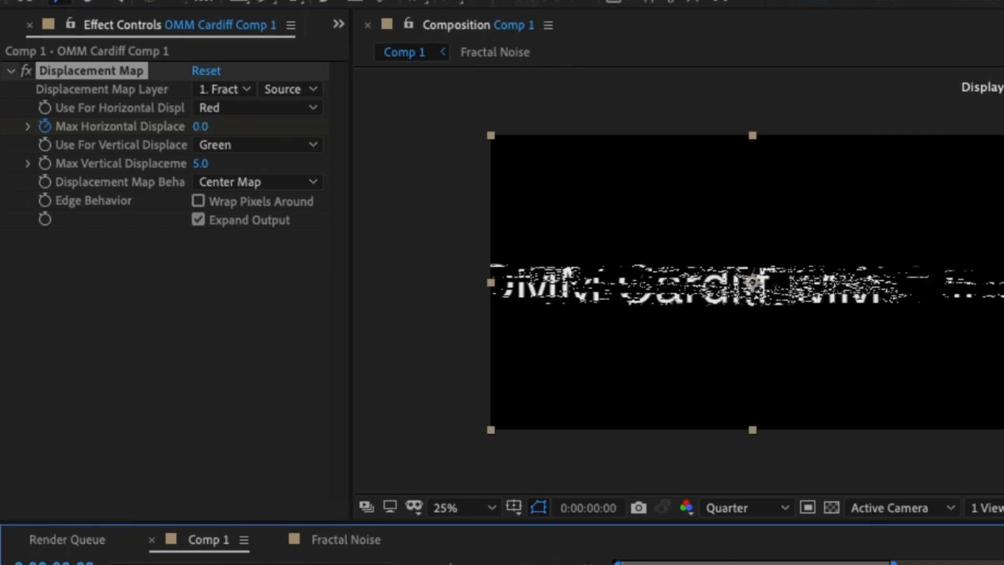
key("u")
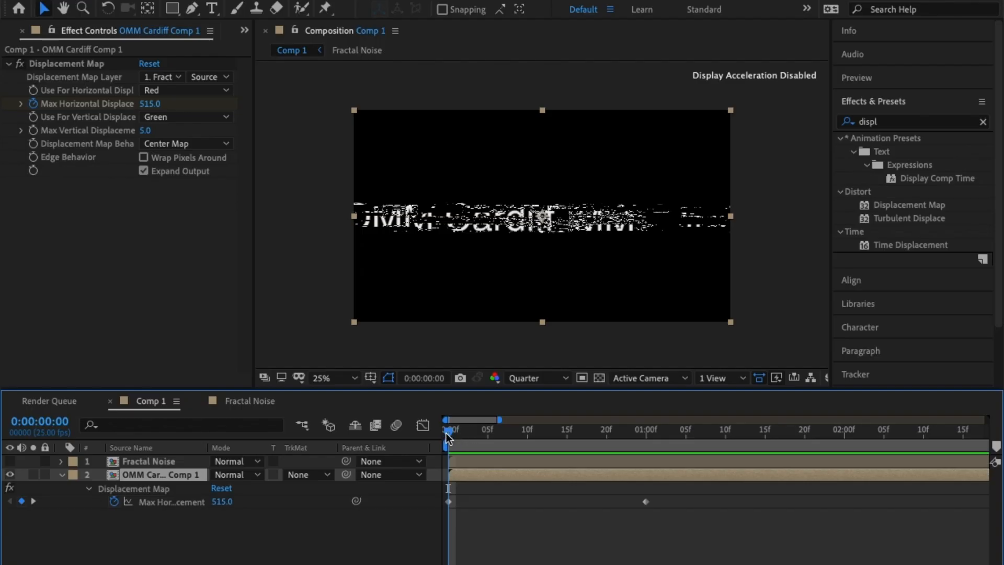
left_click_drag(447, 432, 600, 448)
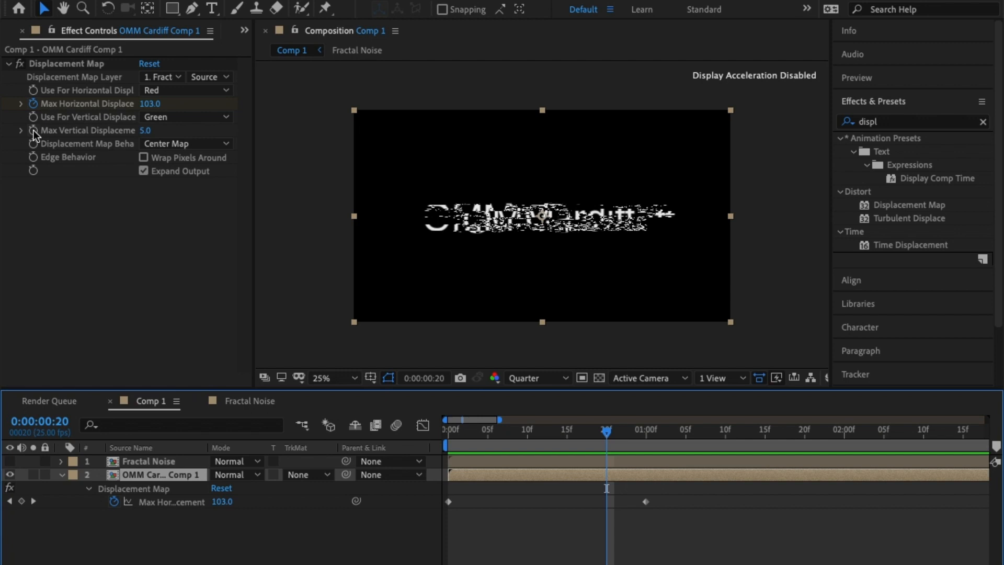
Step: Keyframe Max Vertical Displacement at the start of the composition with a value of 0
left_click_drag(503, 430, 448, 431)
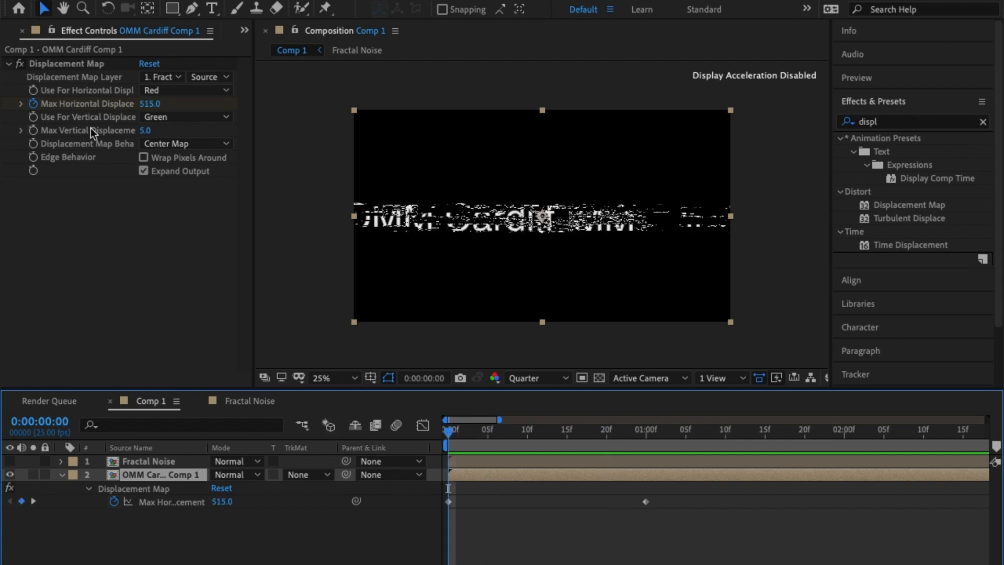
left_click(33, 131)
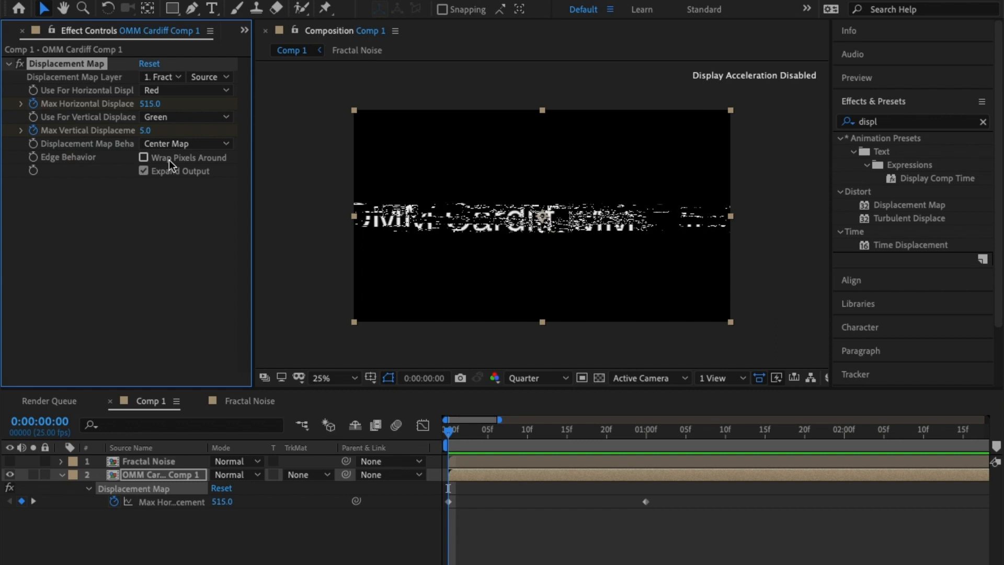
left_click(143, 132)
type("0")
key("Return")
Step: Show the text comp's keyframes in the timeline and move the Max Vertical Displacement keyframe to 0:00:00:19
left_click_drag(451, 432, 595, 445)
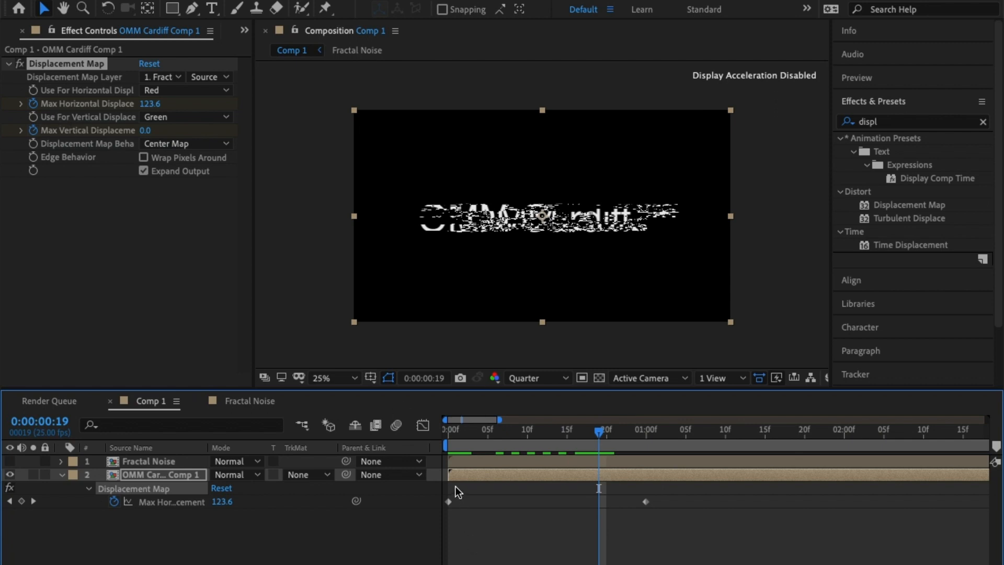
left_click(160, 472)
key("u")
key("u")
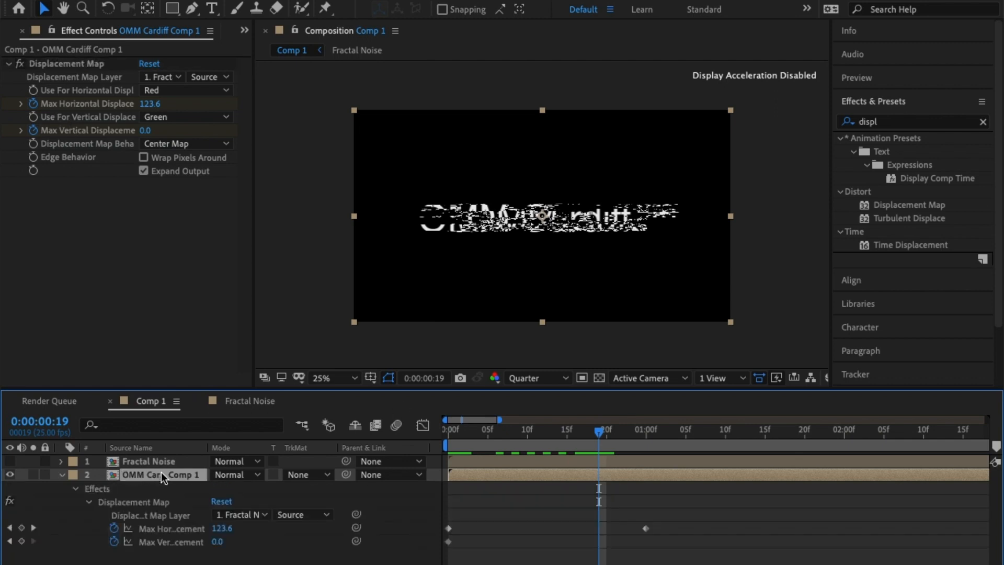
left_click_drag(448, 542, 599, 541)
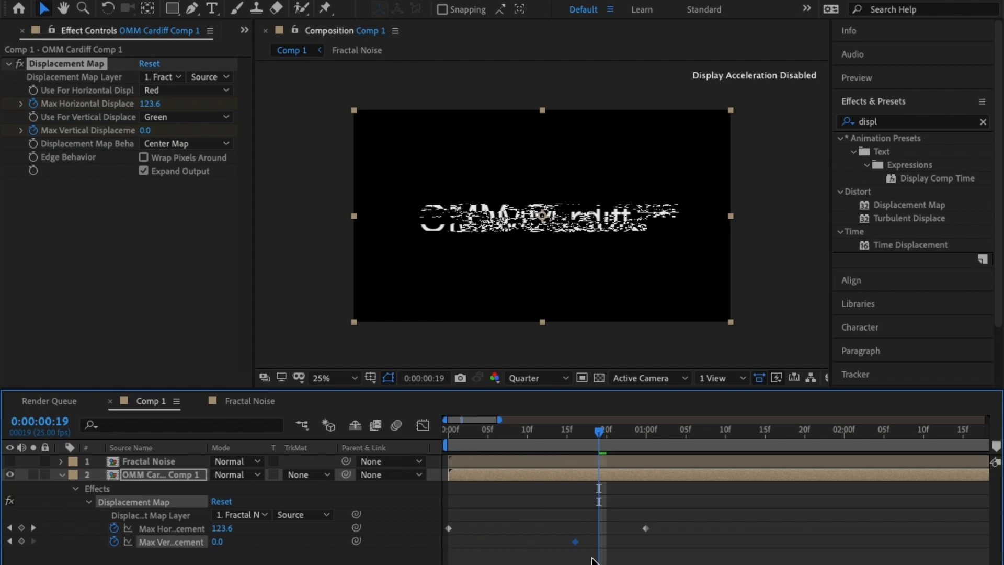
Step: Add Max Vertical Displacement keyframes of 41 at 0:00:00:22 and 0 at 0:00:01:00
left_click_drag(597, 431, 622, 433)
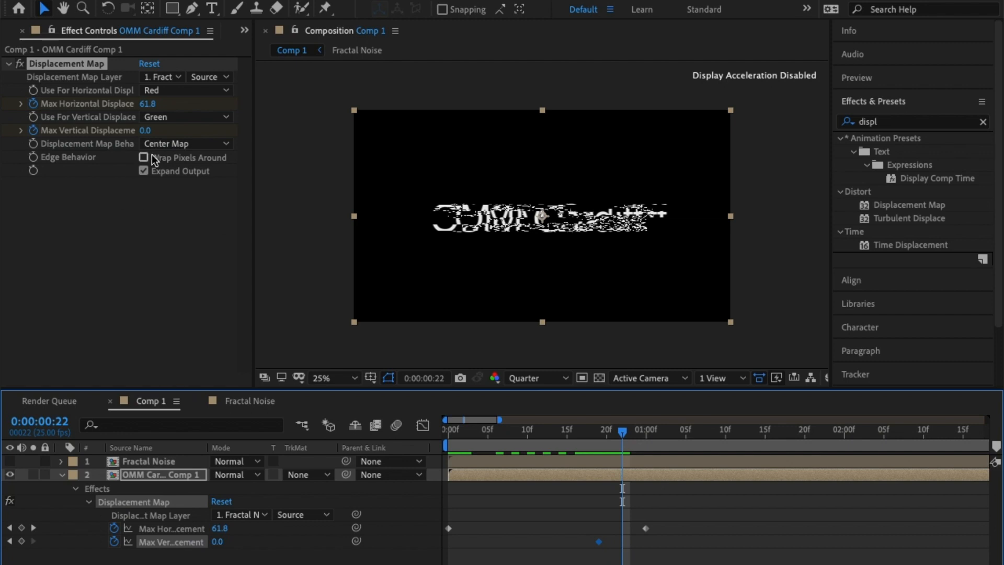
left_click_drag(144, 130, 178, 133)
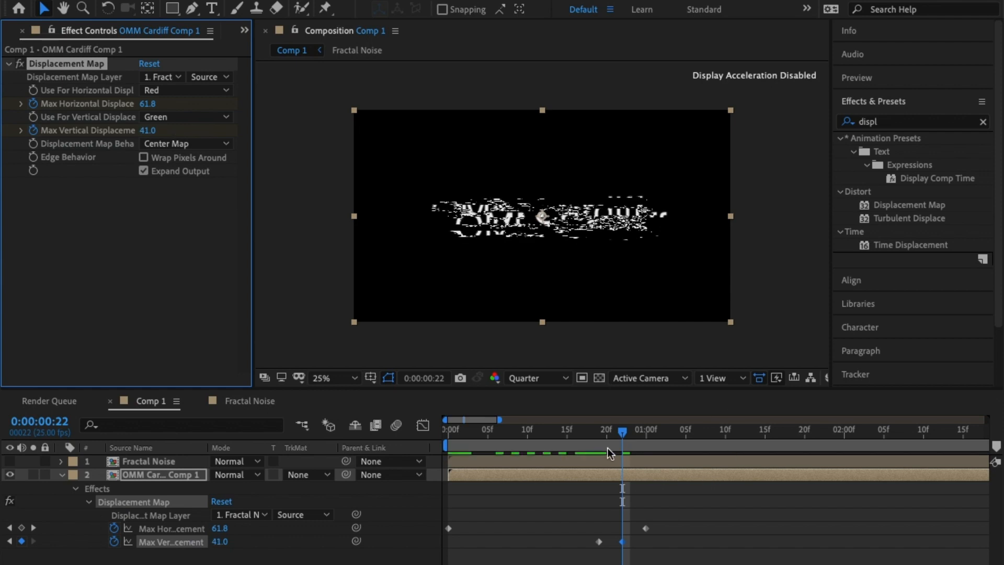
left_click_drag(620, 432, 646, 434)
left_click(146, 130)
type("0")
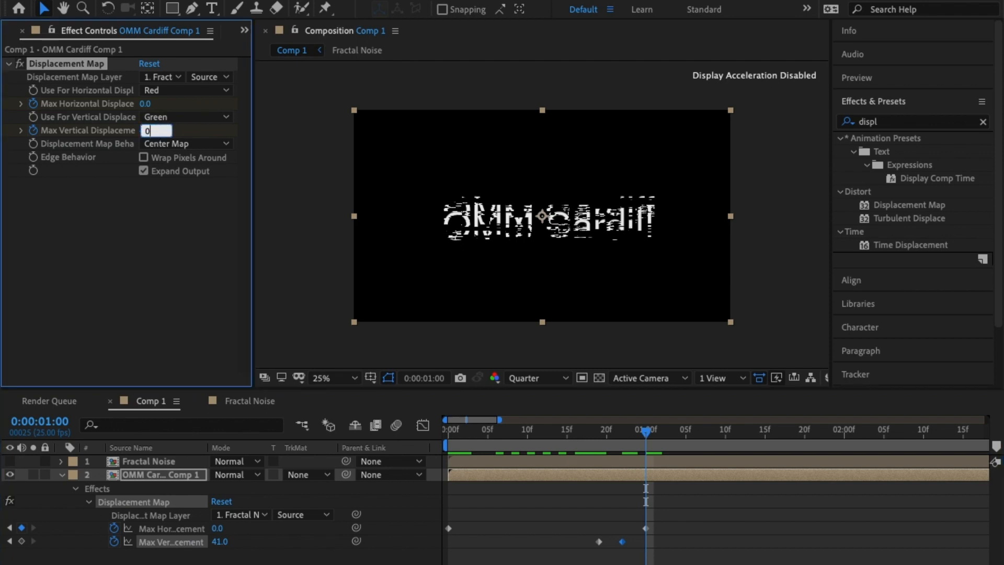
key("Return")
Step: Play and scrub the animation from the start to check the glitch, and return to the first frame
left_click(252, 427)
key("space")
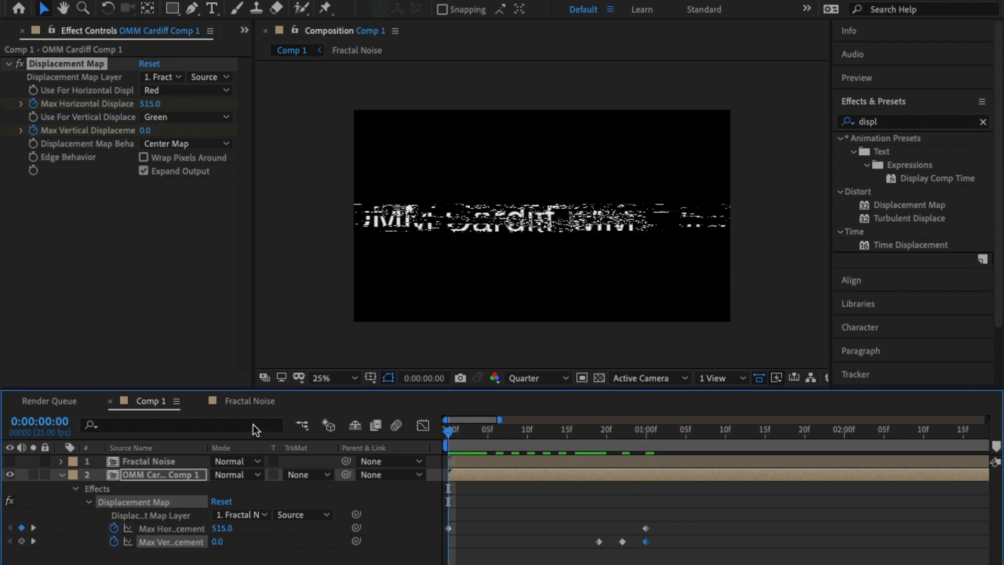
key("space")
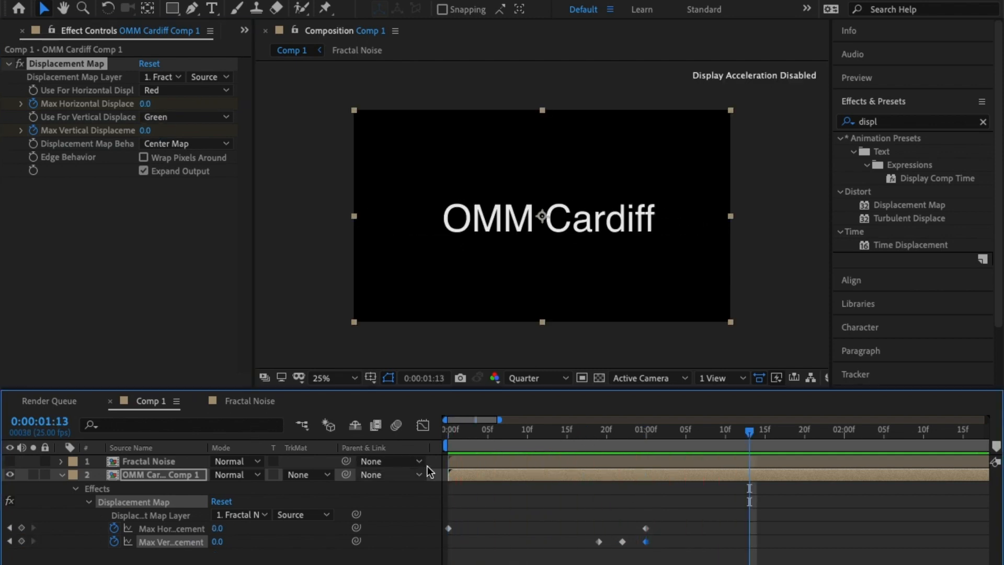
left_click_drag(502, 437, 653, 455)
key("Home")
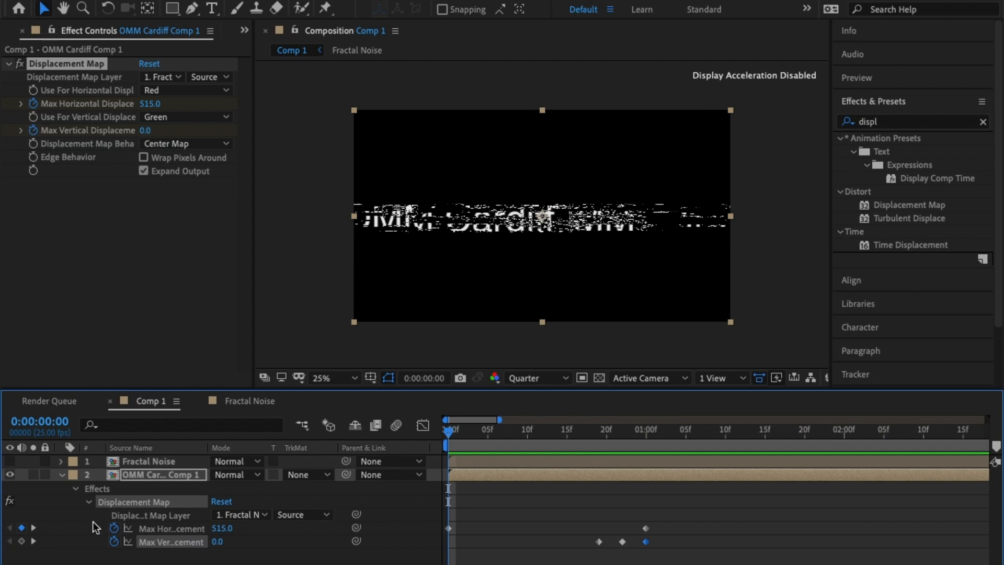
Step: Collapse the text comp layer's properties and apply the Colorama effect to that layer
left_click(61, 474)
left_click(196, 514)
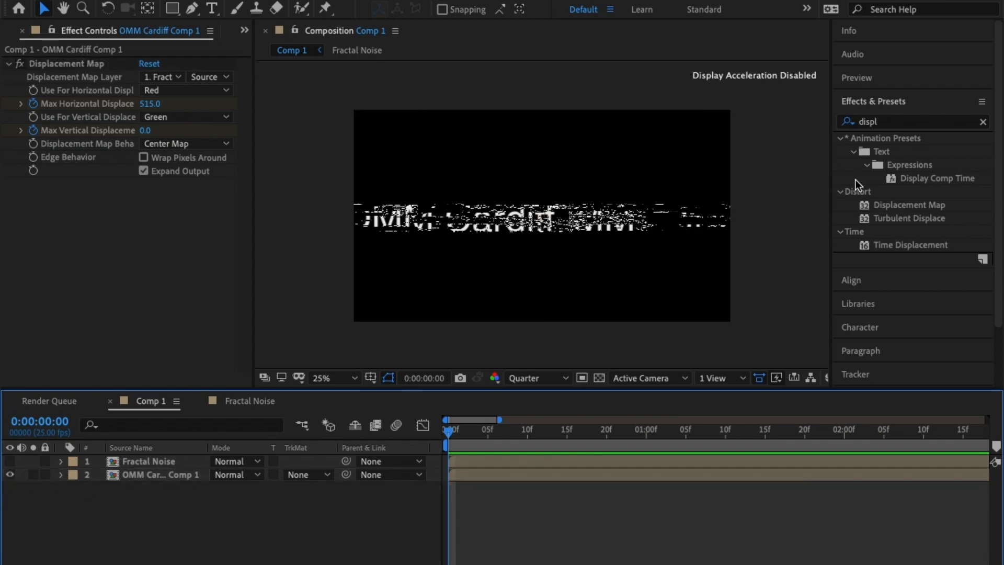
left_click(983, 121)
left_click(936, 122)
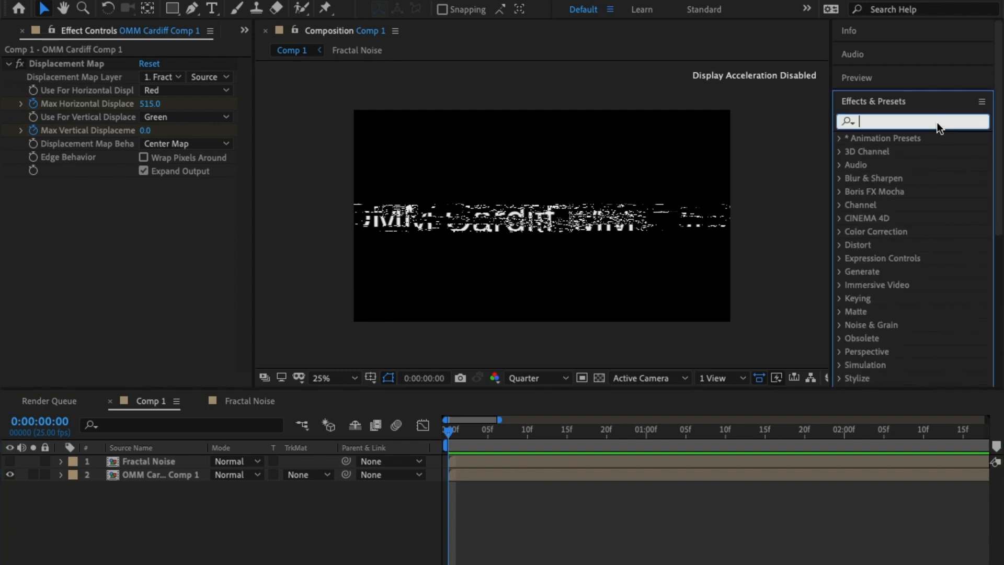
type("colora")
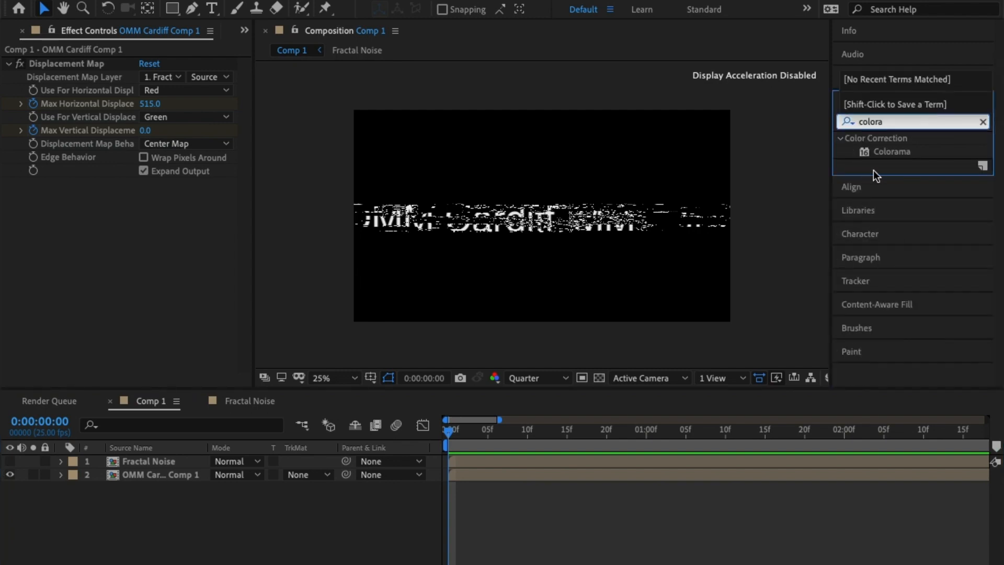
left_click(907, 152)
left_click_drag(387, 400, 183, 475)
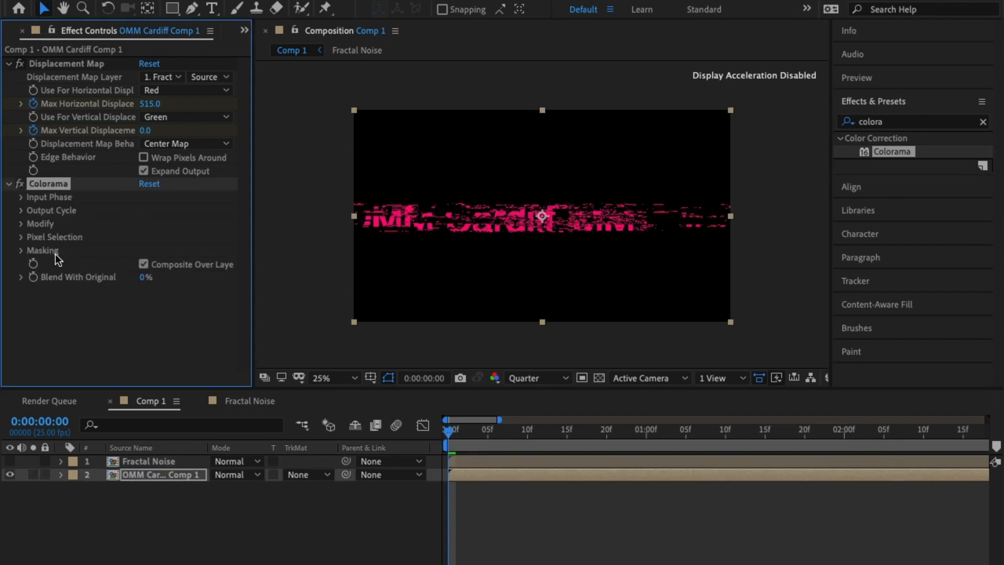
Step: Collapse both effects on the text comp and reorder Colorama above Displacement Map
left_click(9, 63)
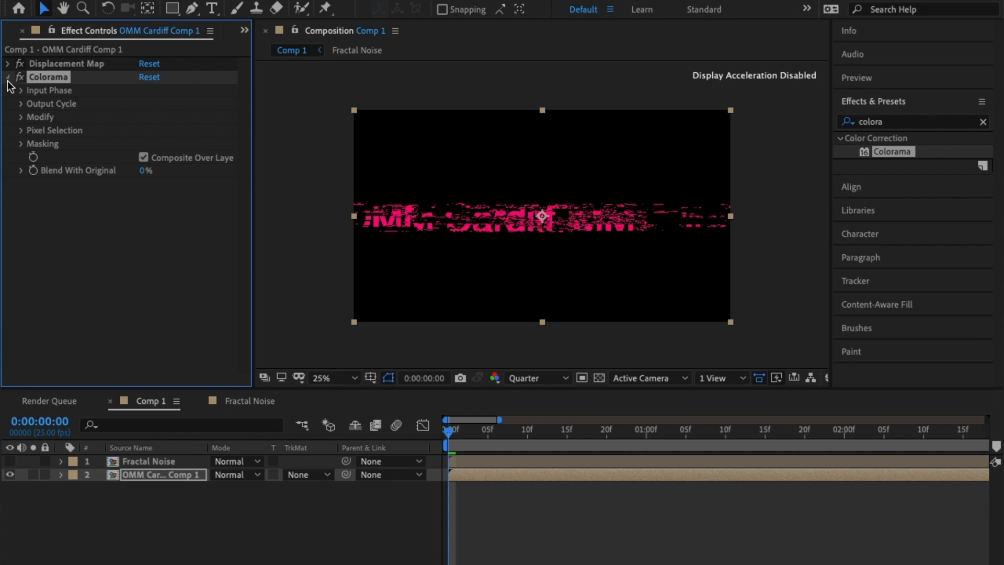
left_click(8, 77)
left_click_drag(52, 80, 49, 62)
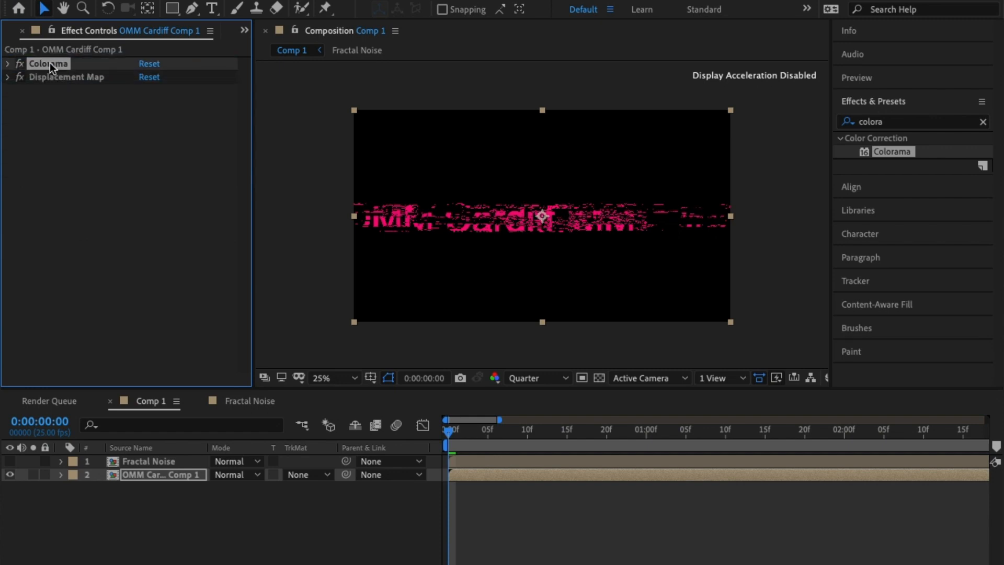
Step: Set Colorama's Add Phase to the Fractal Noise layer, with the Input Phase and Output Cycle settings expanded
left_click(7, 63)
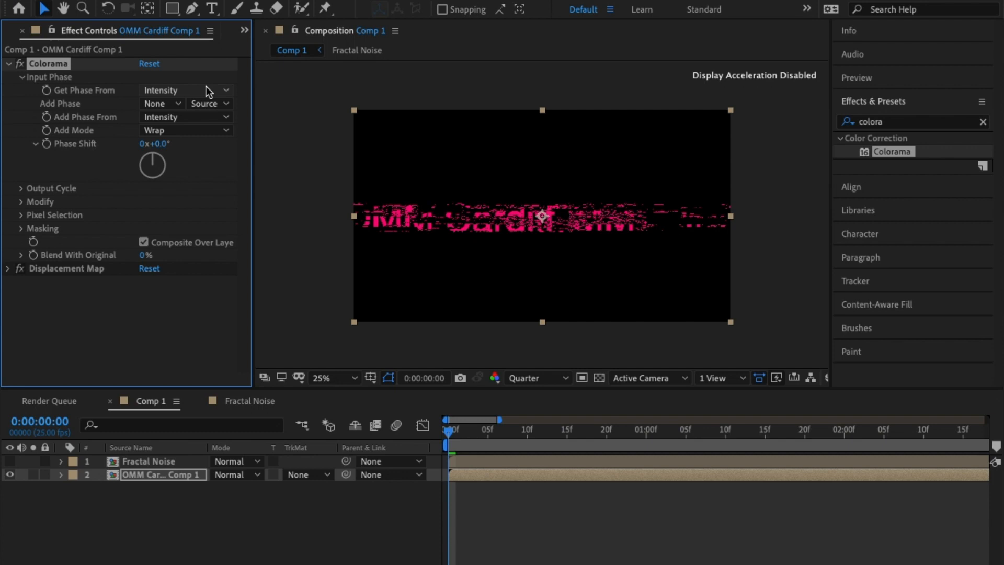
left_click(22, 77)
key("period")
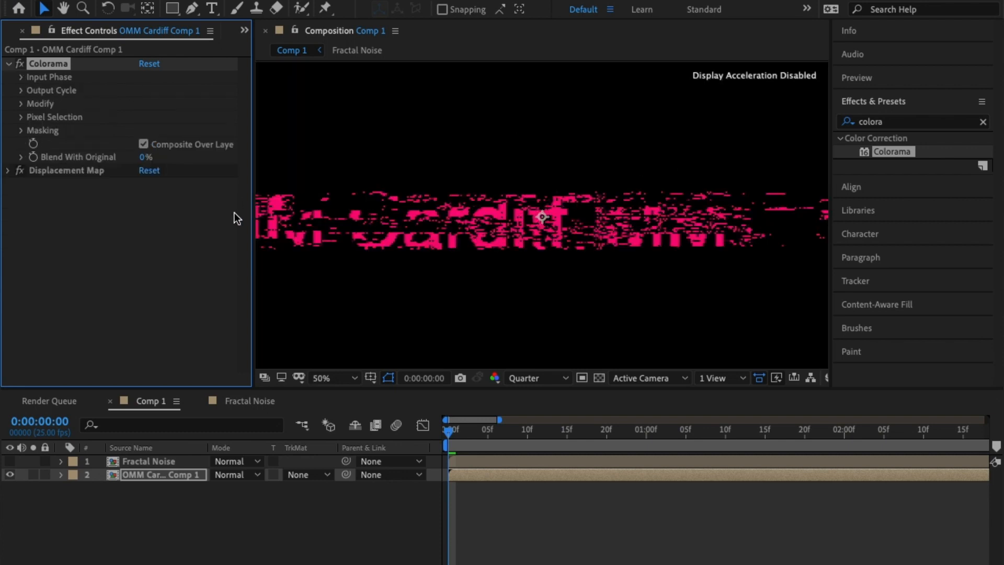
left_click(21, 90)
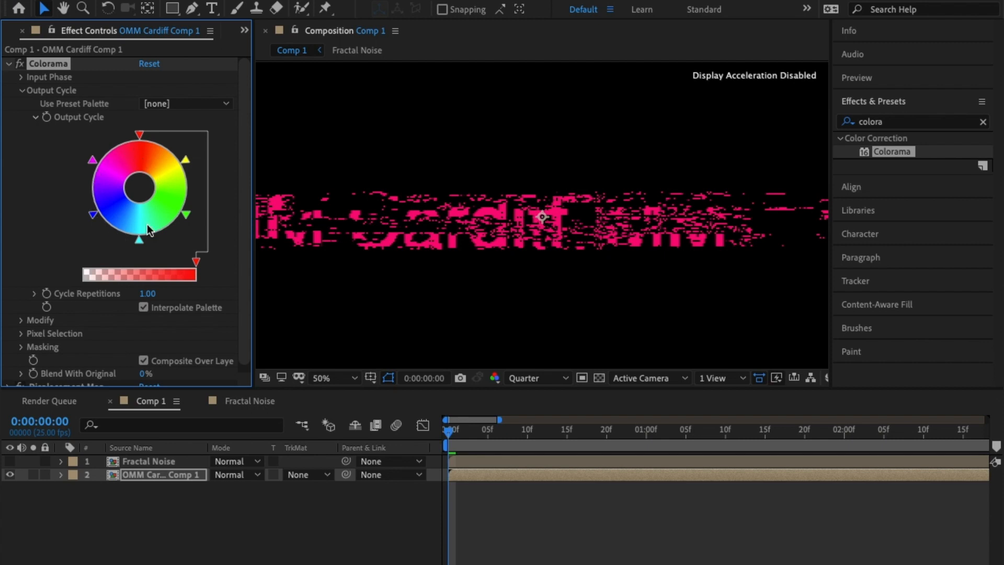
left_click(21, 77)
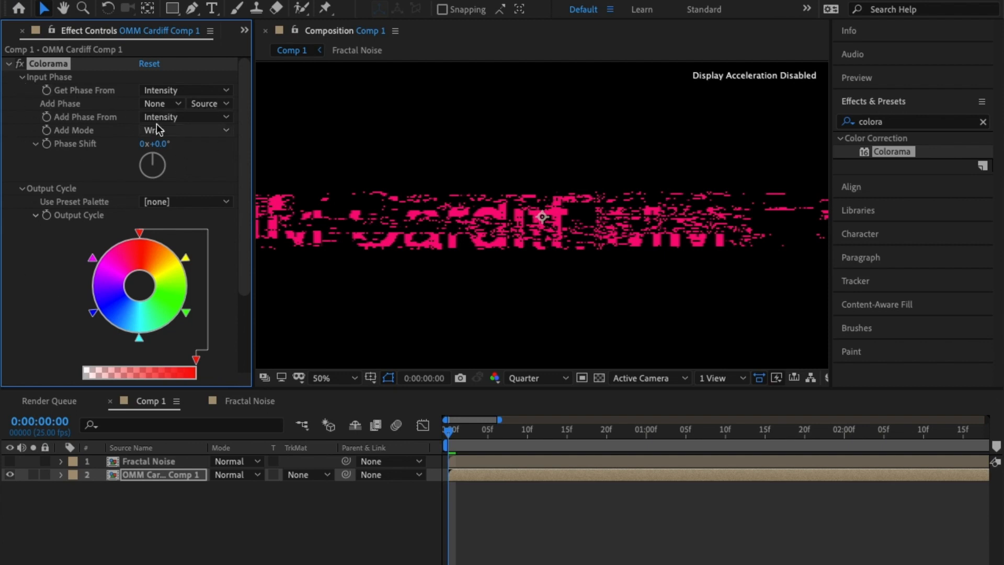
left_click(178, 103)
left_click(250, 144)
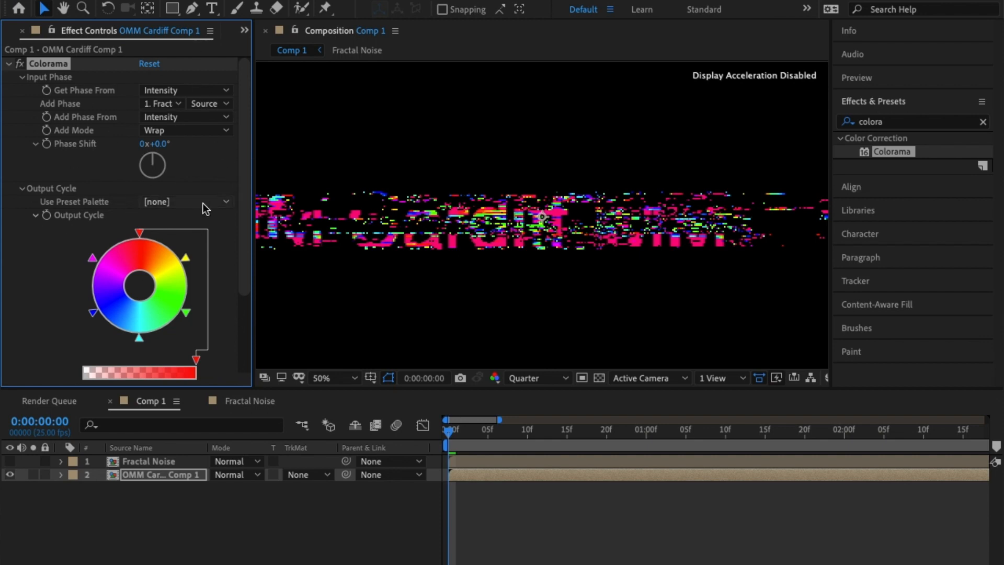
Step: Try the Rusty, Mossy, Deep Ocean, Horizon and Fire preset palettes for Colorama's Output Cycle
left_click(149, 205)
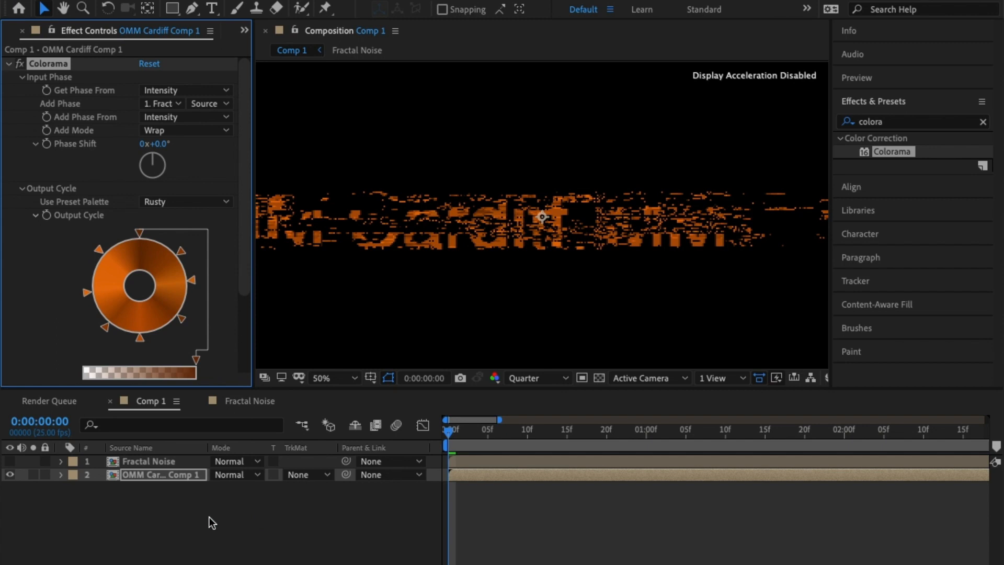
left_click(189, 204)
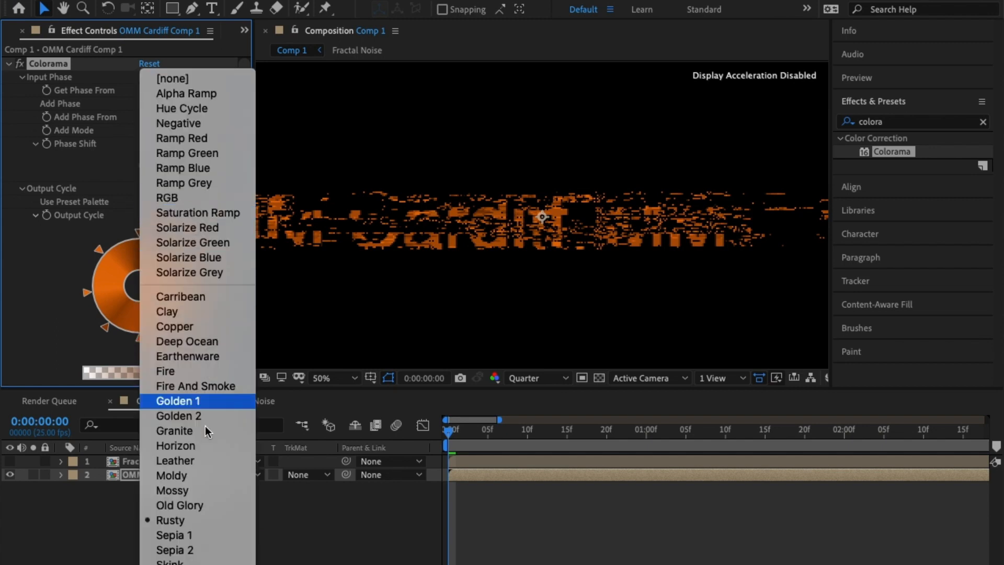
left_click(193, 490)
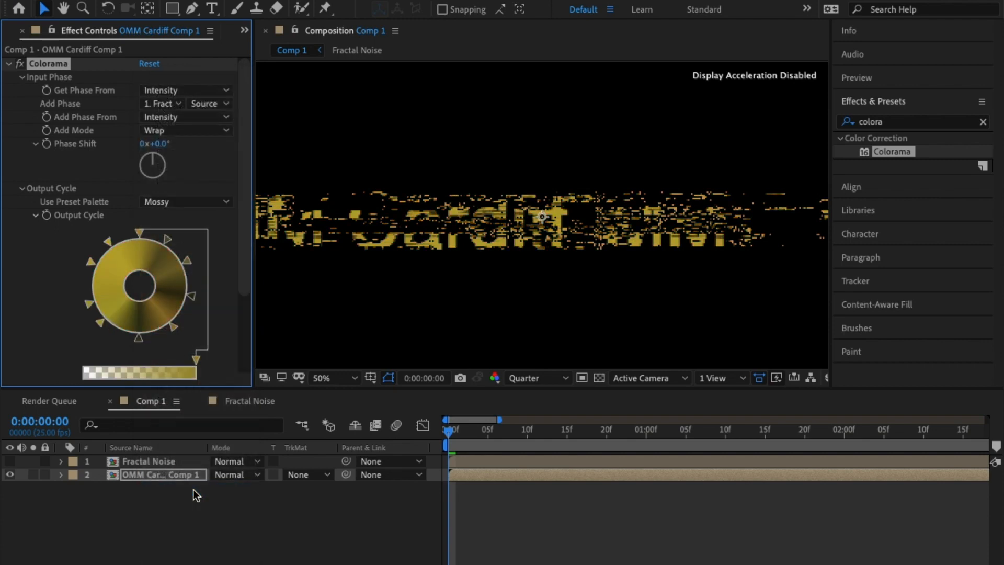
left_click(184, 204)
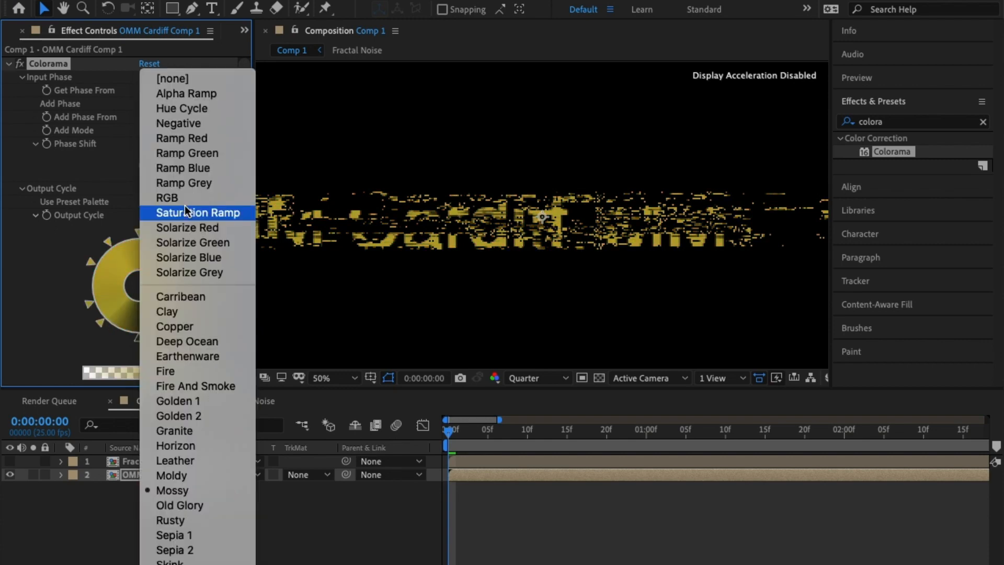
left_click(214, 341)
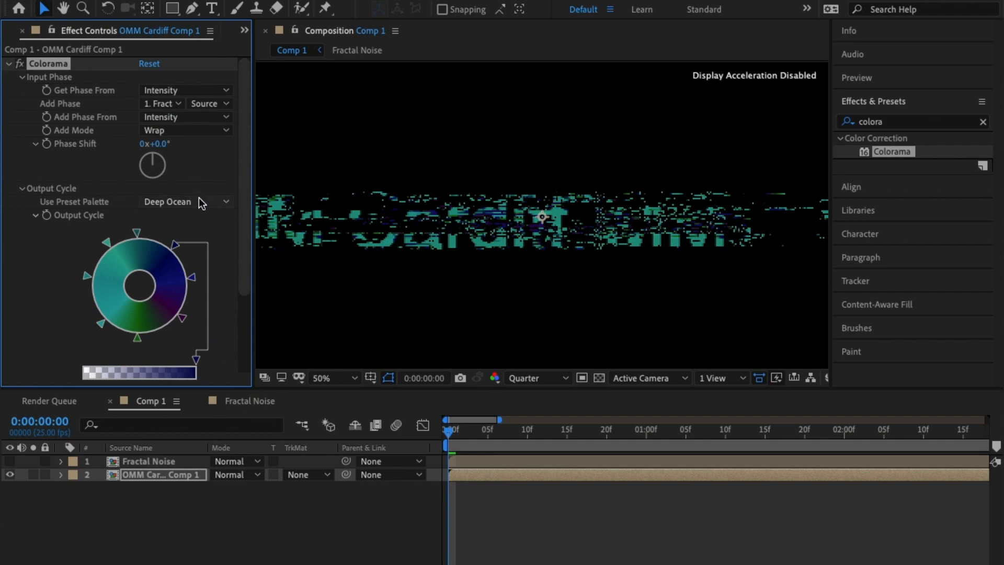
left_click(229, 201)
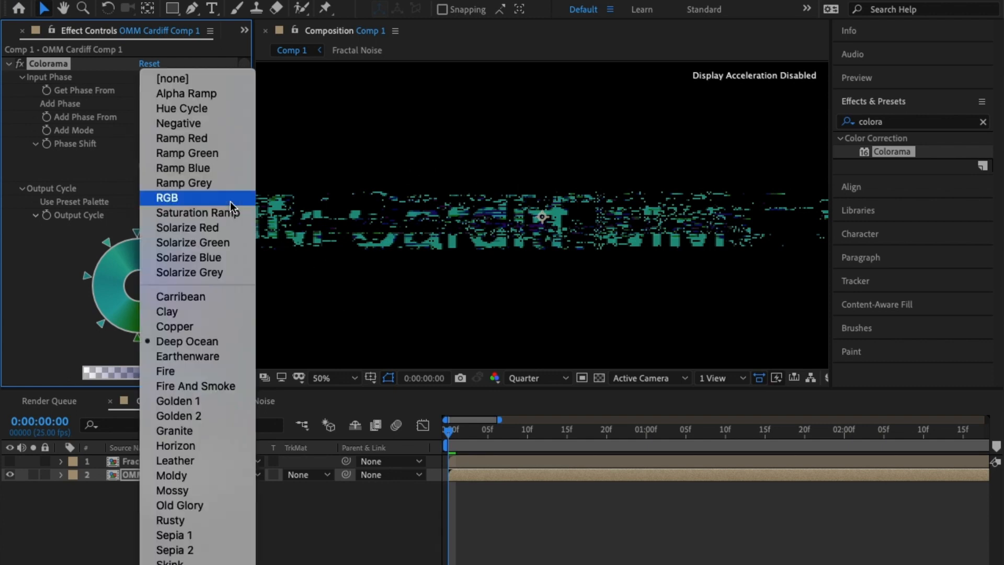
left_click(209, 445)
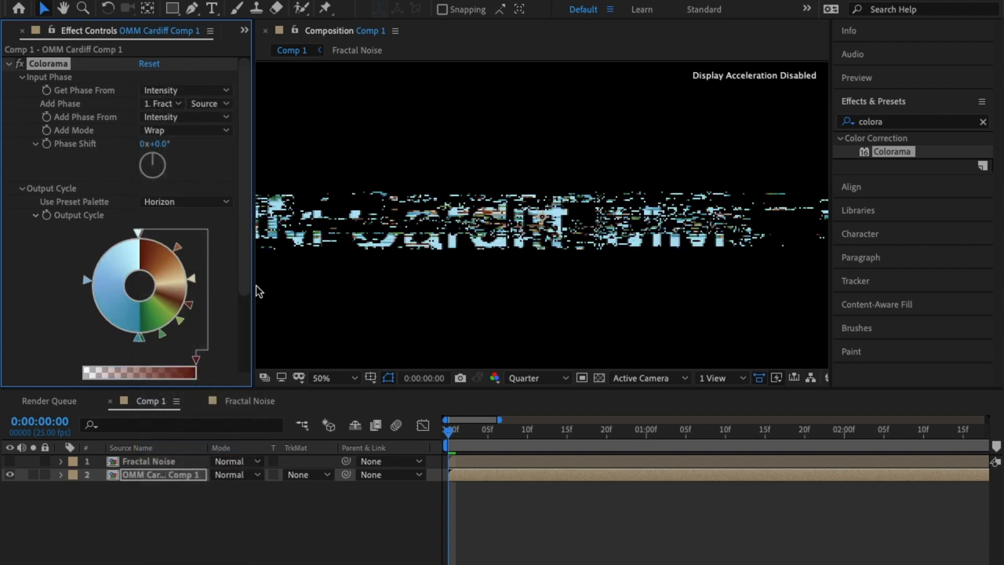
left_click(203, 200)
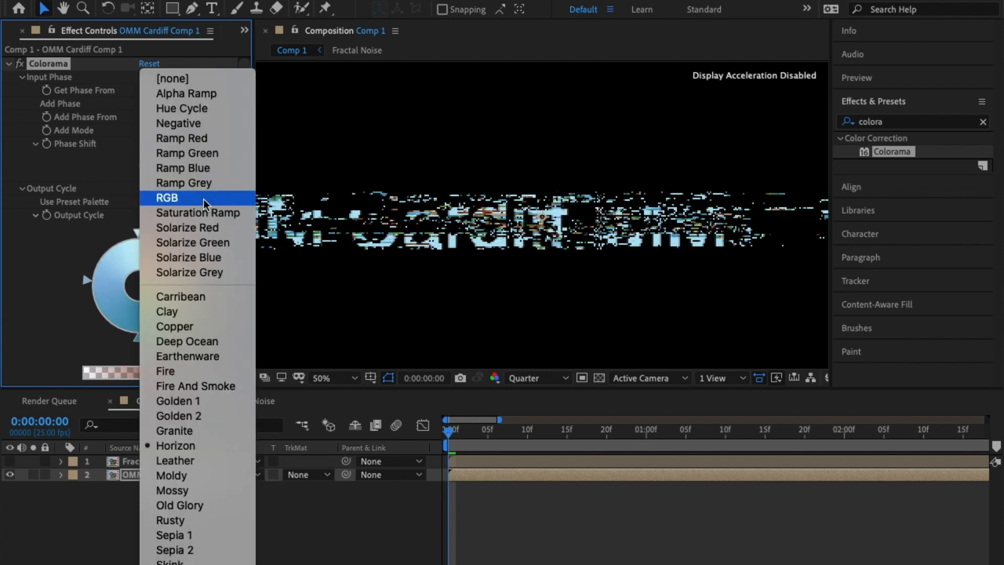
left_click(186, 372)
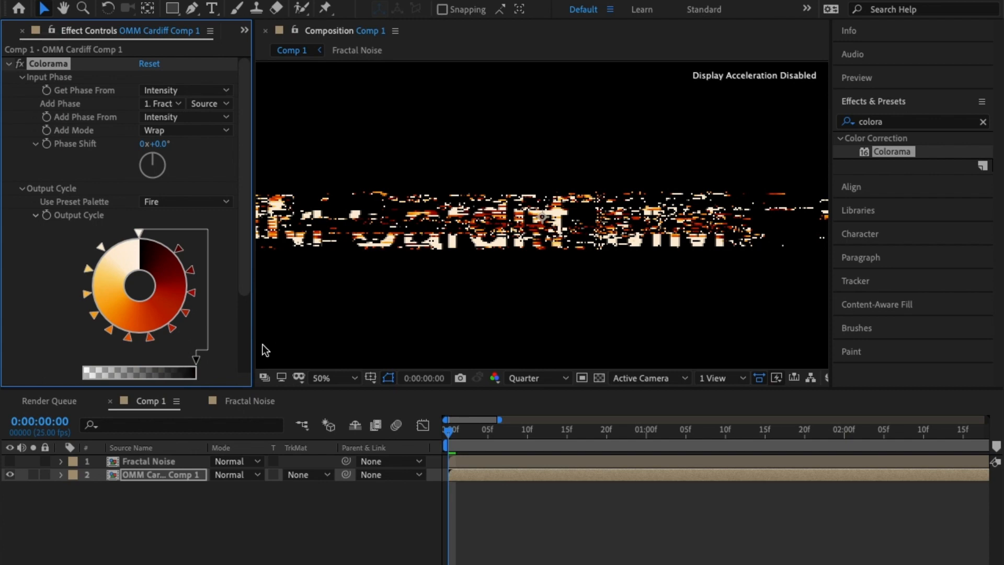
Step: Set Colorama's preset palette to Hue Cycle and collapse the effect's settings
left_click(194, 200)
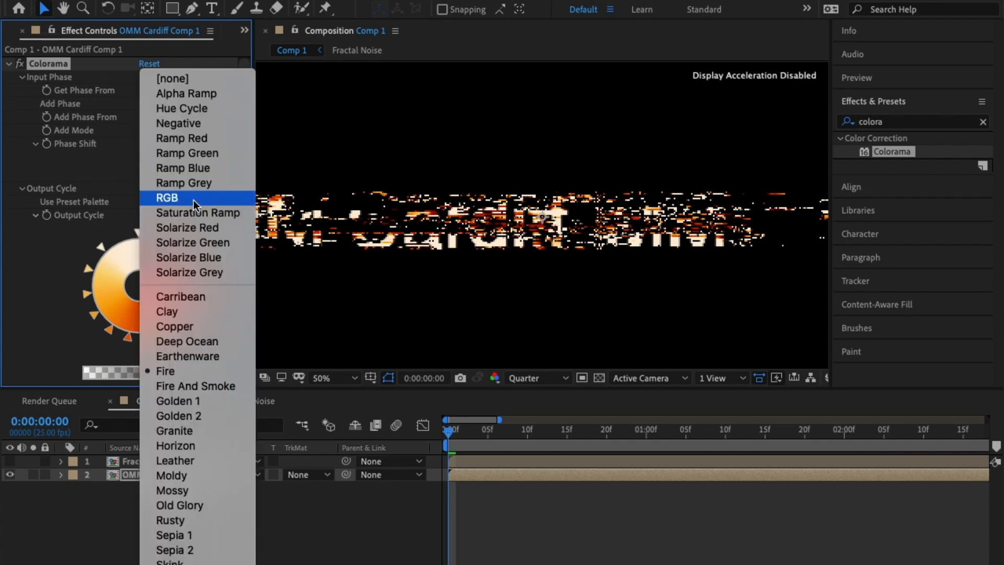
left_click(208, 113)
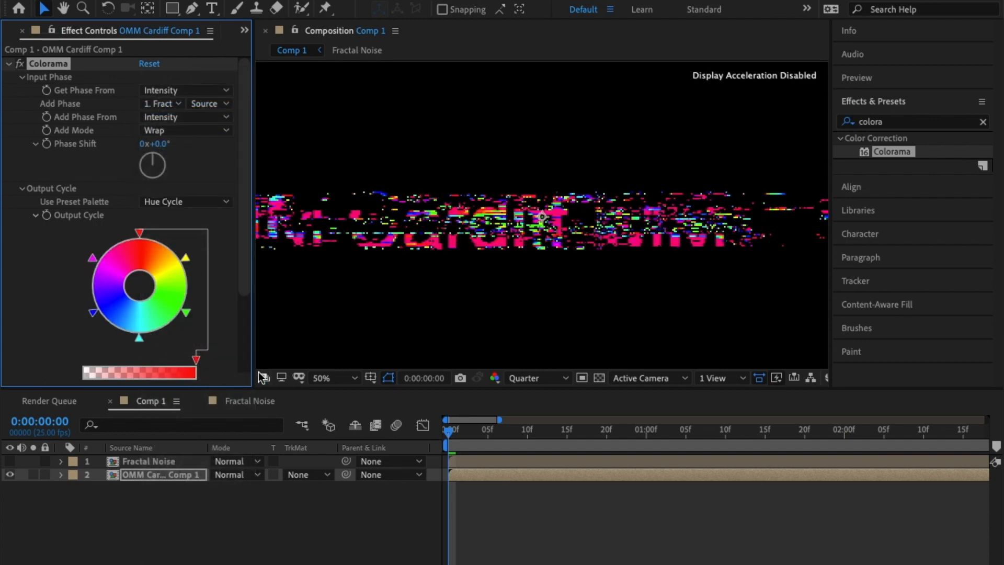
left_click(8, 63)
Step: Find the Glow effect and apply it to the OMM Cardiff text comp below Displacement Map
left_click(983, 121)
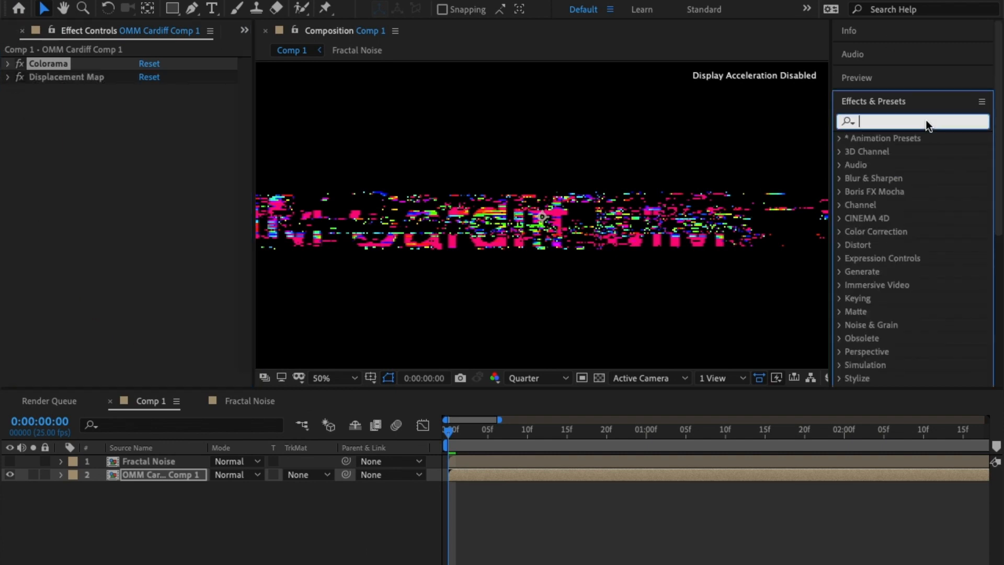
left_click(925, 120)
type("glow")
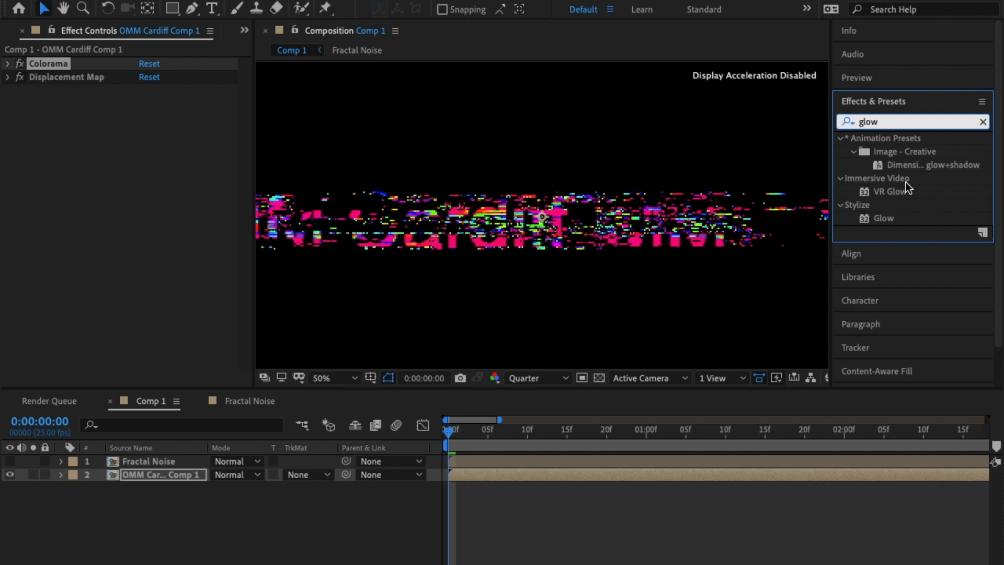
left_click_drag(882, 218, 73, 131)
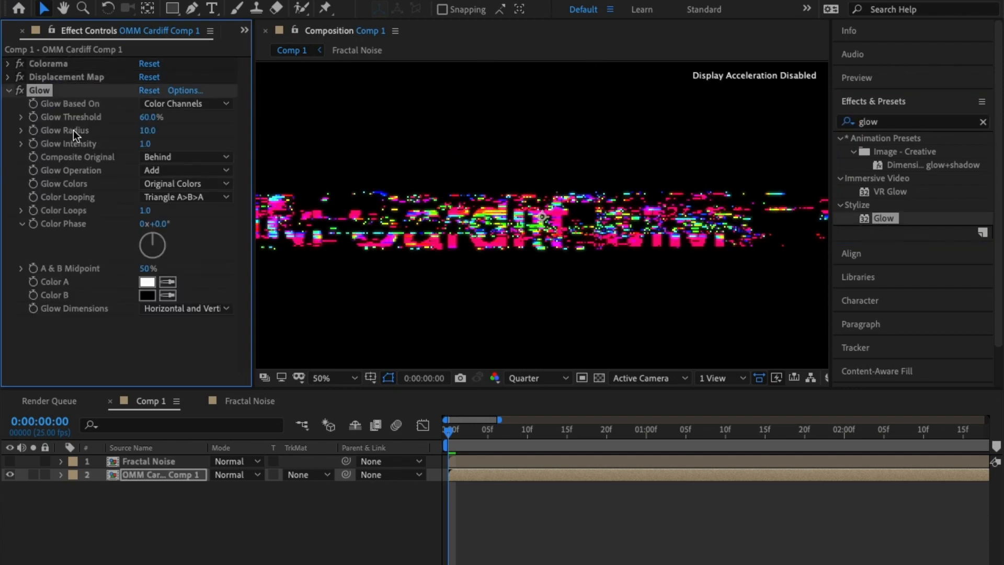
Step: Set the Glow's threshold to 20%, radius to 3 and intensity to 0.5, and collapse the effect
left_click(149, 119)
type("20")
key("Return")
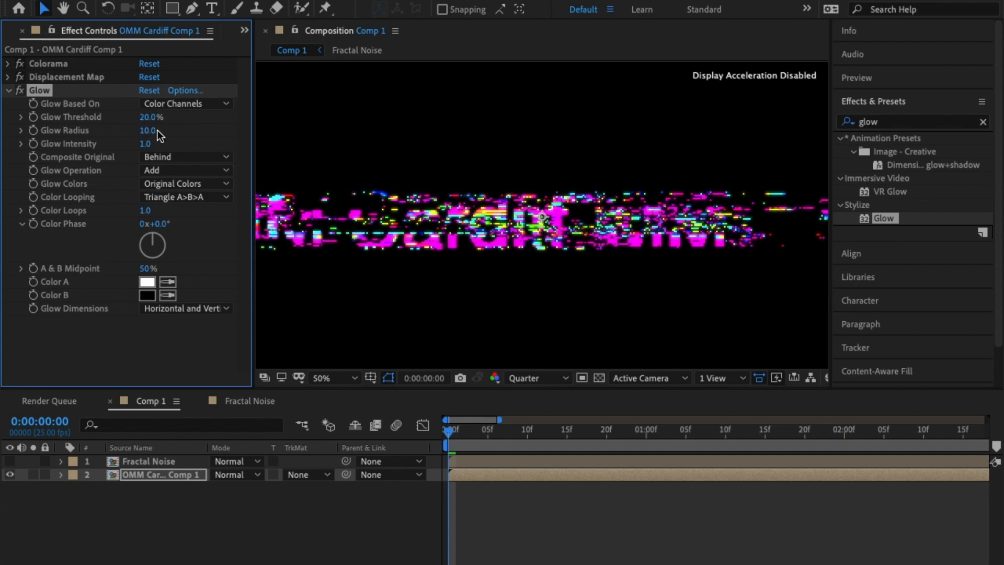
type("3")
key("Return")
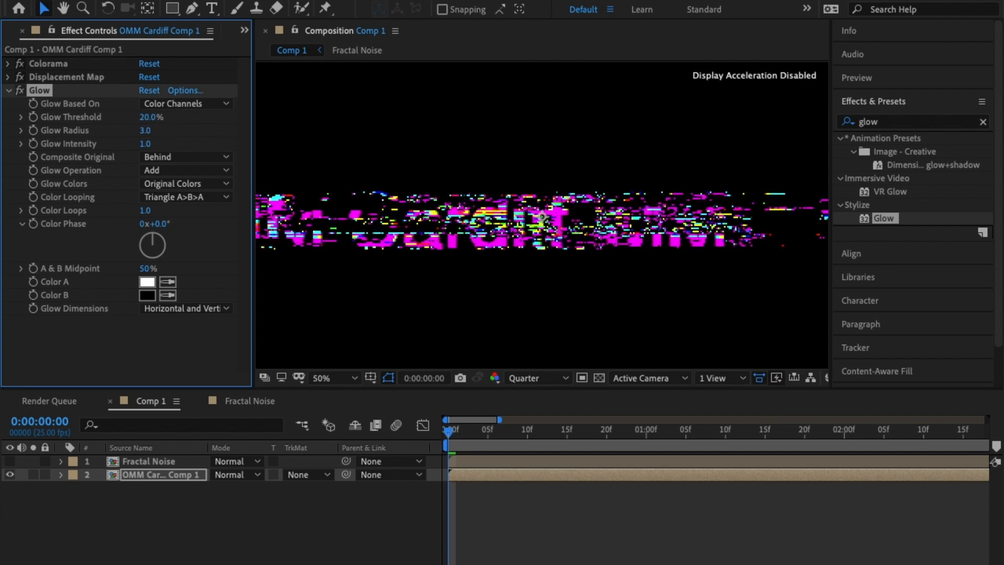
left_click(147, 144)
type("0.5")
key("Return")
left_click(8, 90)
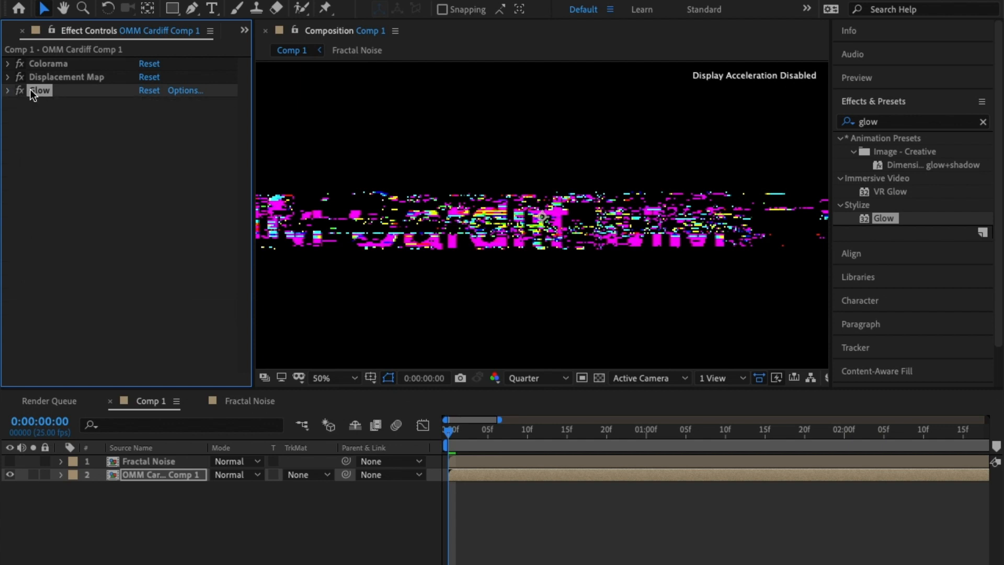
Step: Duplicate the Glow effect, set the copy's radius to 12 and intensity to 0.3, and collapse it
key("ctrl+d")
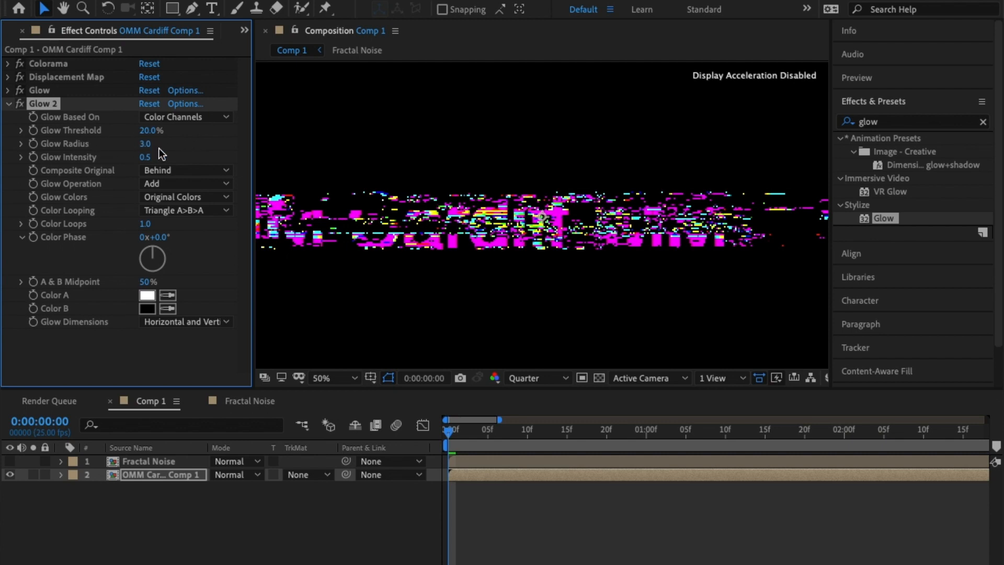
left_click(145, 144)
type("12")
key("Return")
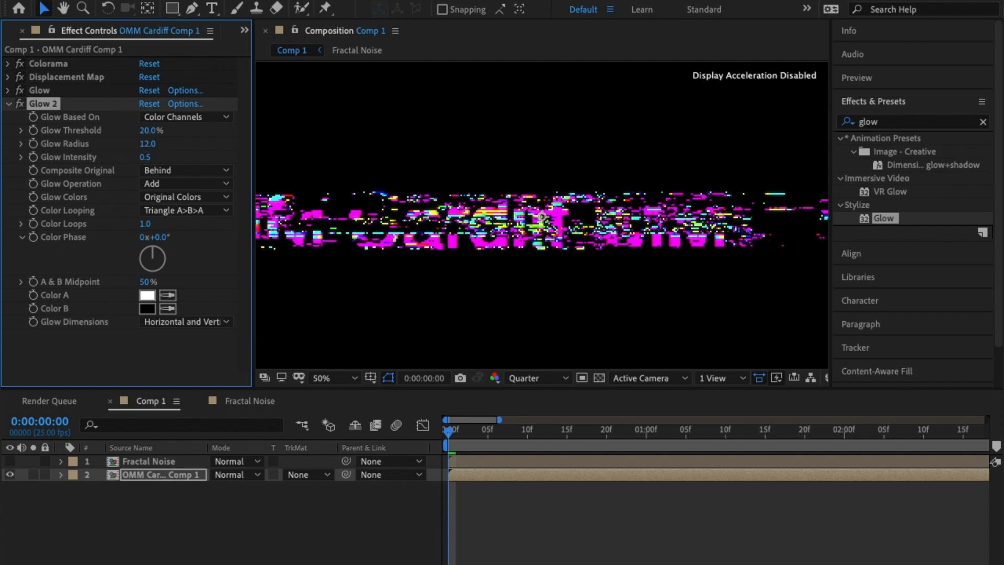
left_click(147, 158)
type("0")
key("Return")
left_click(8, 104)
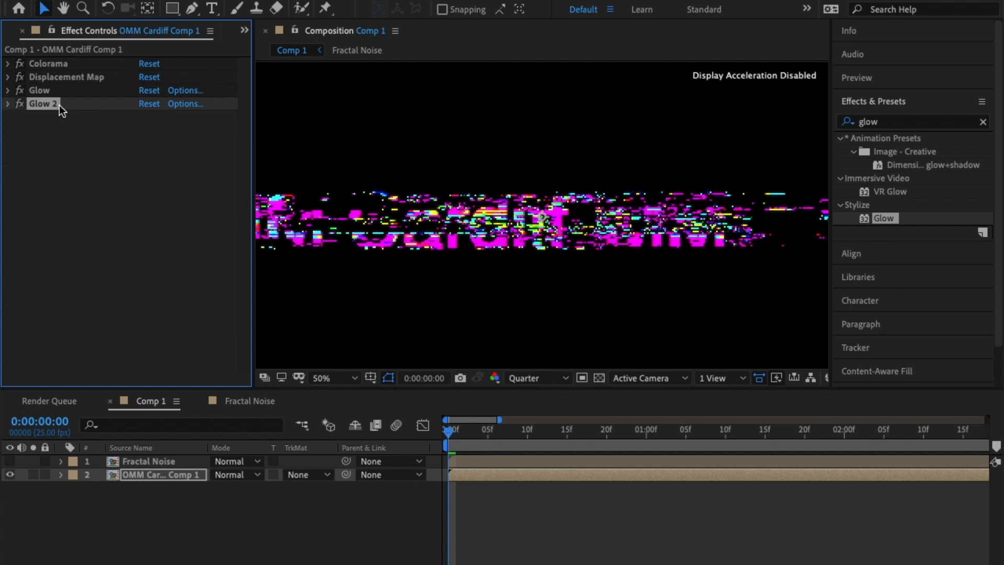
Step: Duplicate the second Glow with radius 51 and intensity 0.1, and add one more collapsed copy with the same settings
key("ctrl+d")
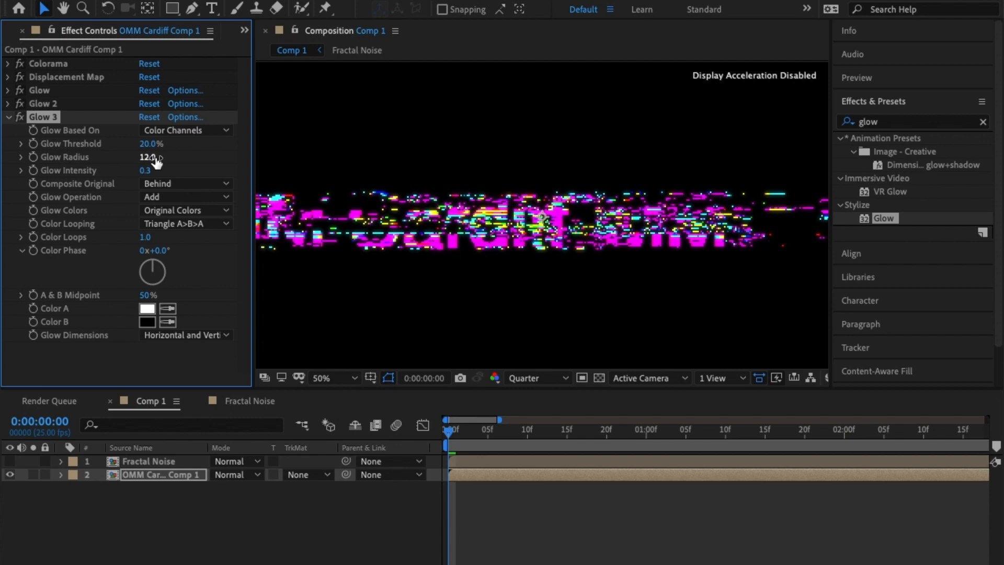
left_click_drag(156, 163, 184, 158)
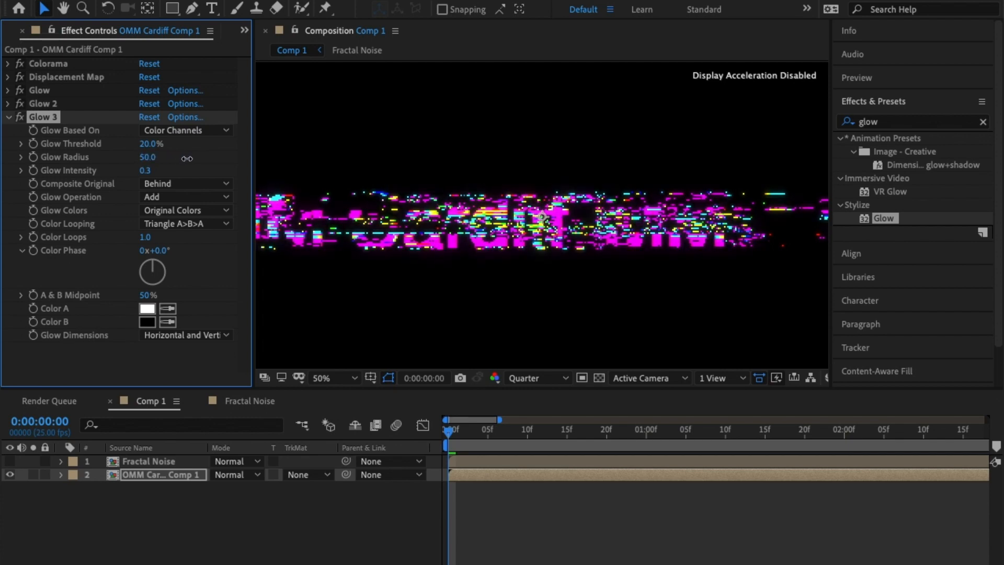
left_click(151, 171)
type("0.")
key("Return")
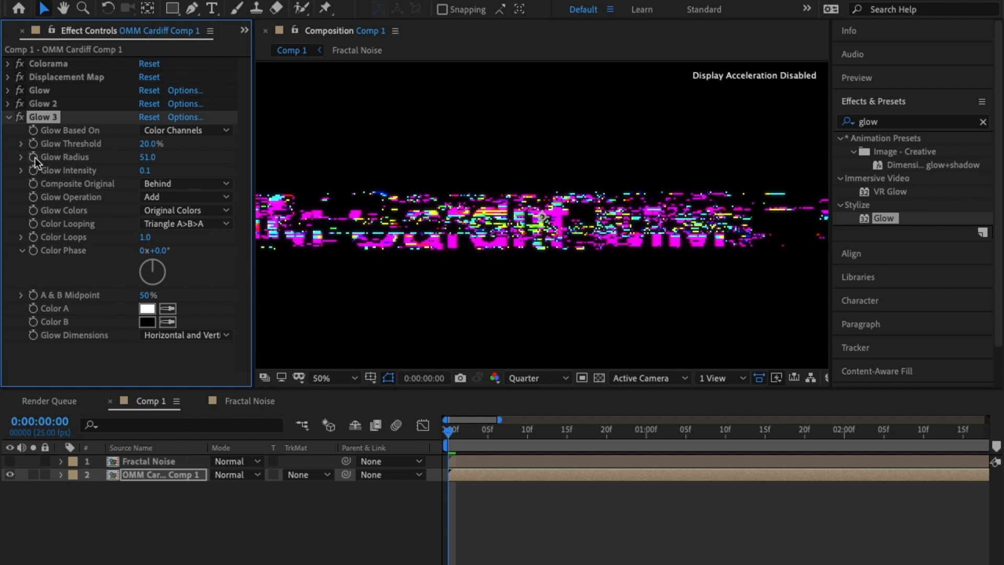
left_click(8, 117)
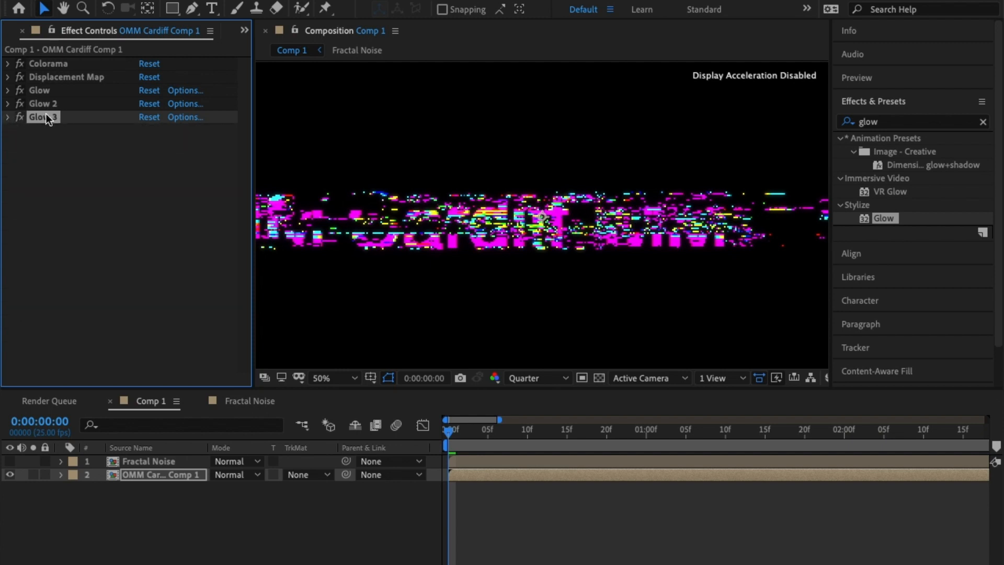
key("ctrl+d")
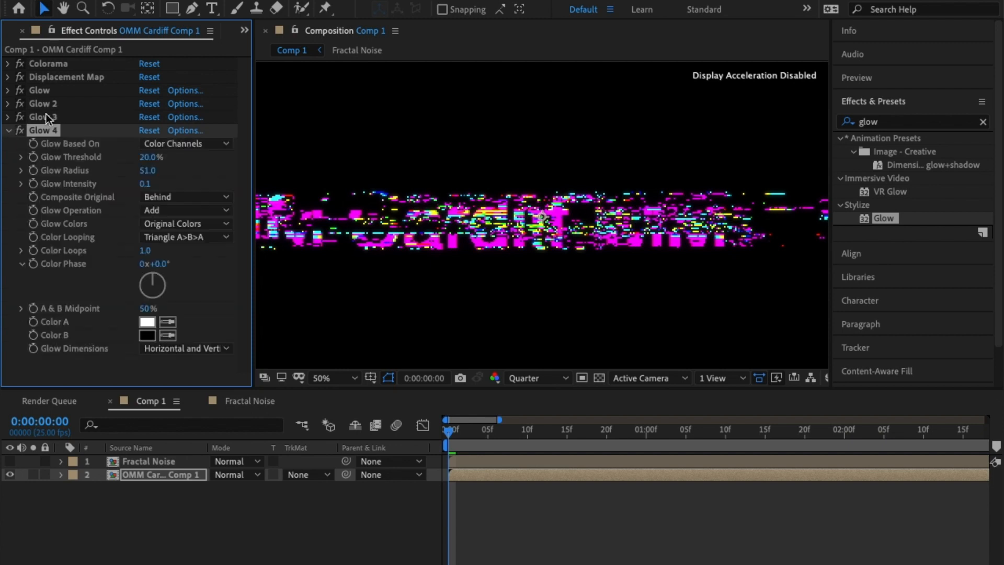
left_click(7, 131)
Step: Examine the red, yellow, green, cyan and blue colour points of Colorama's Output Cycle wheel at the first frame
left_click(150, 235)
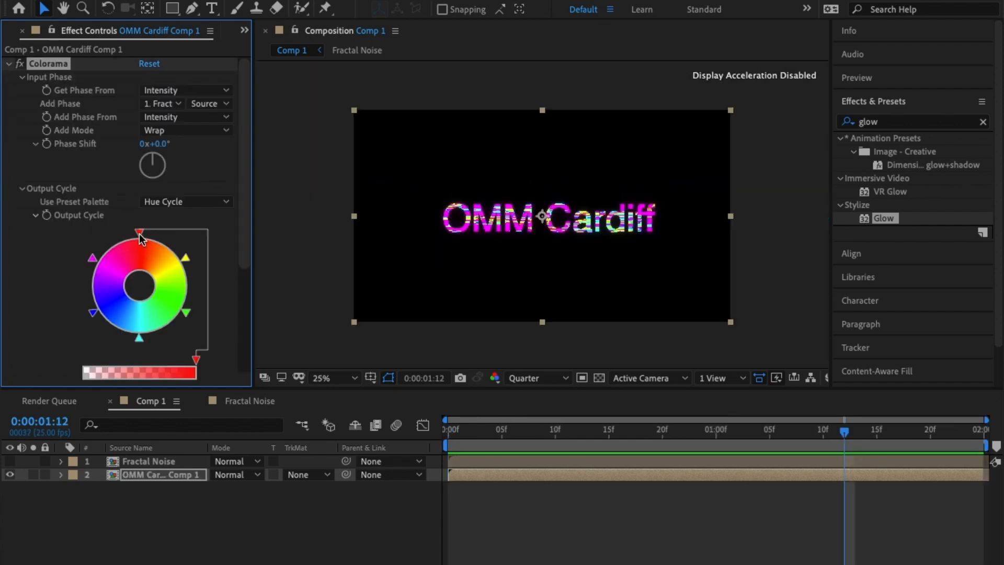
left_click(186, 257)
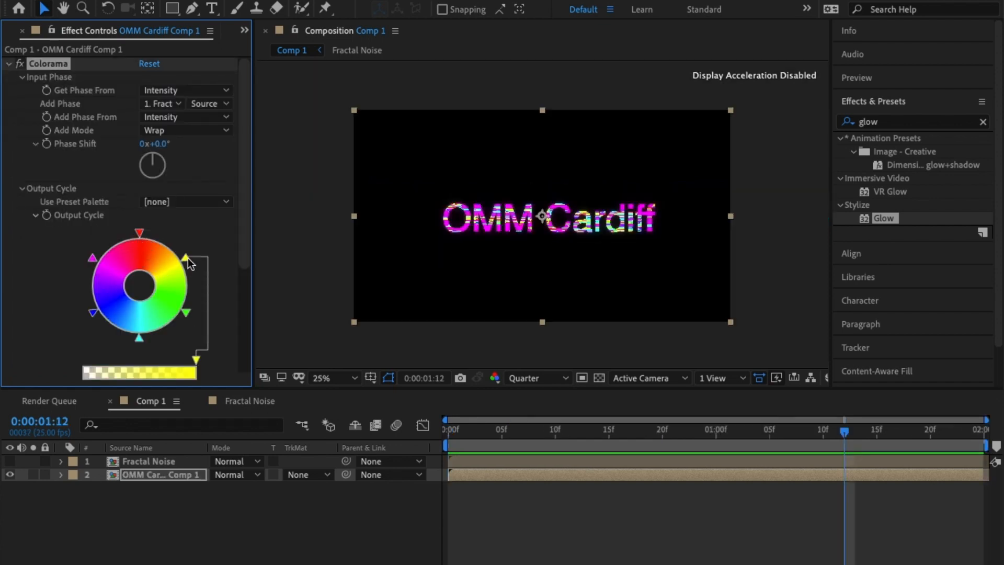
left_click(187, 313)
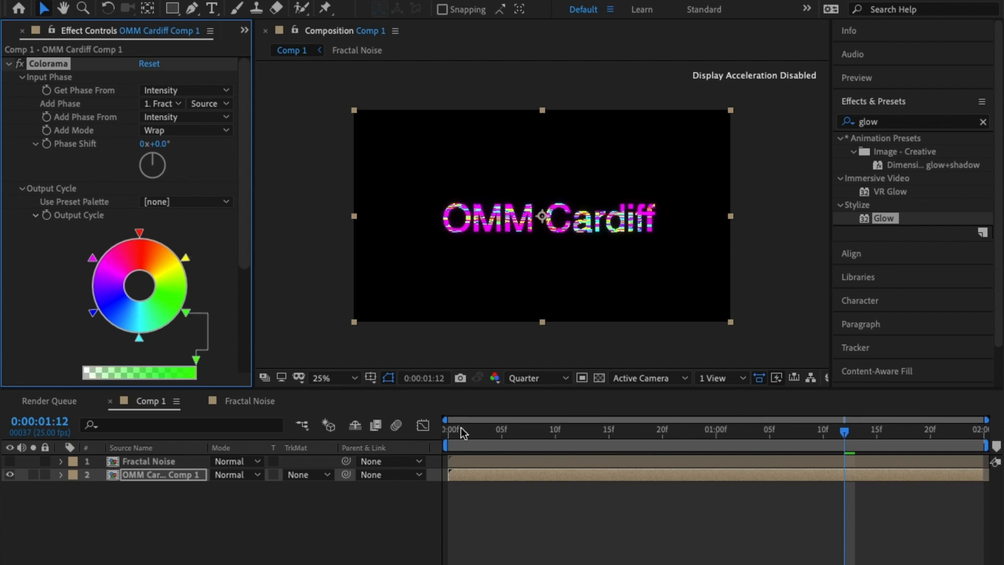
left_click(452, 428)
left_click(141, 332)
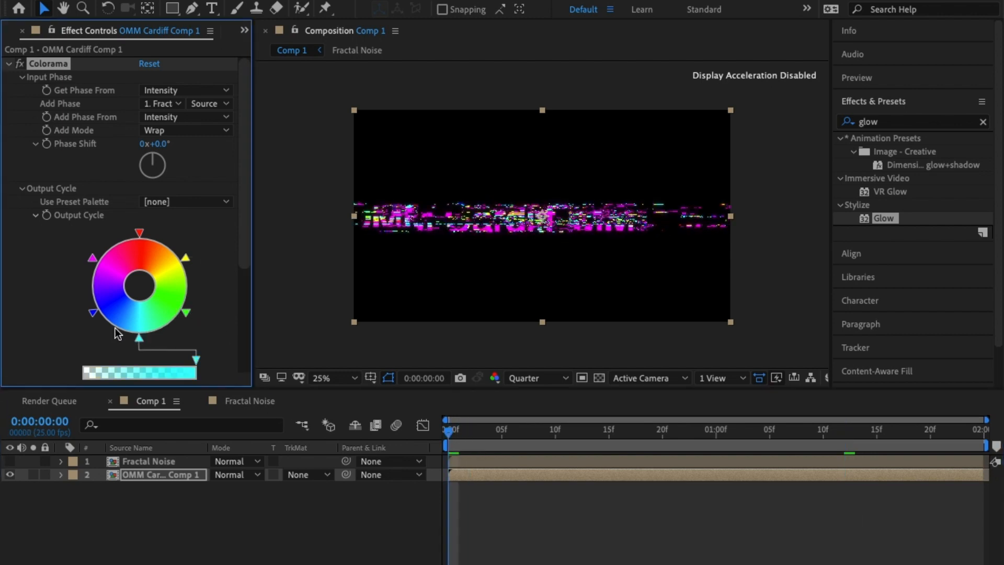
left_click(94, 312)
Step: Try the Output Cycle's red colour point between magenta and blue, and preview the animation
left_click(138, 231)
left_click_drag(137, 230, 102, 287)
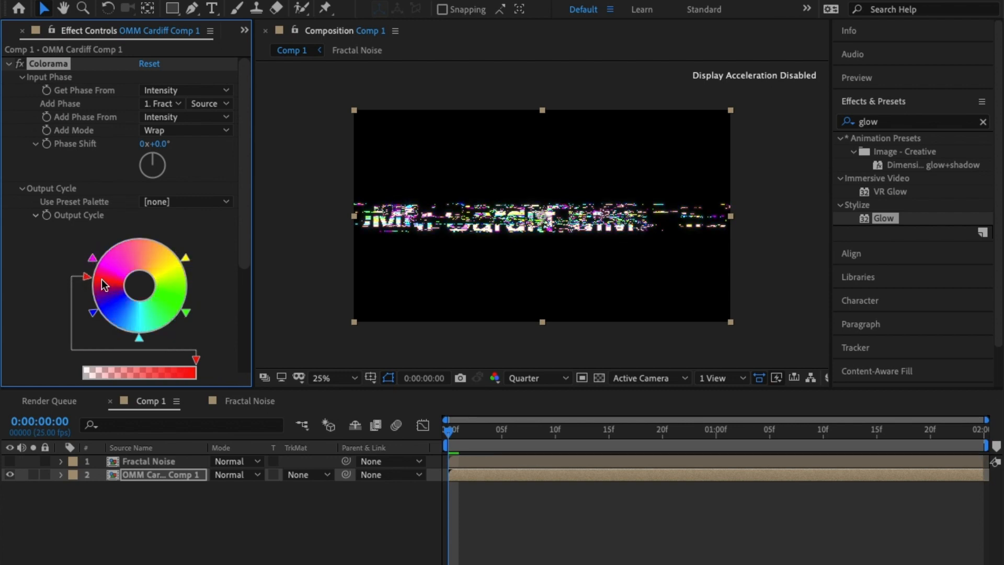
key("space")
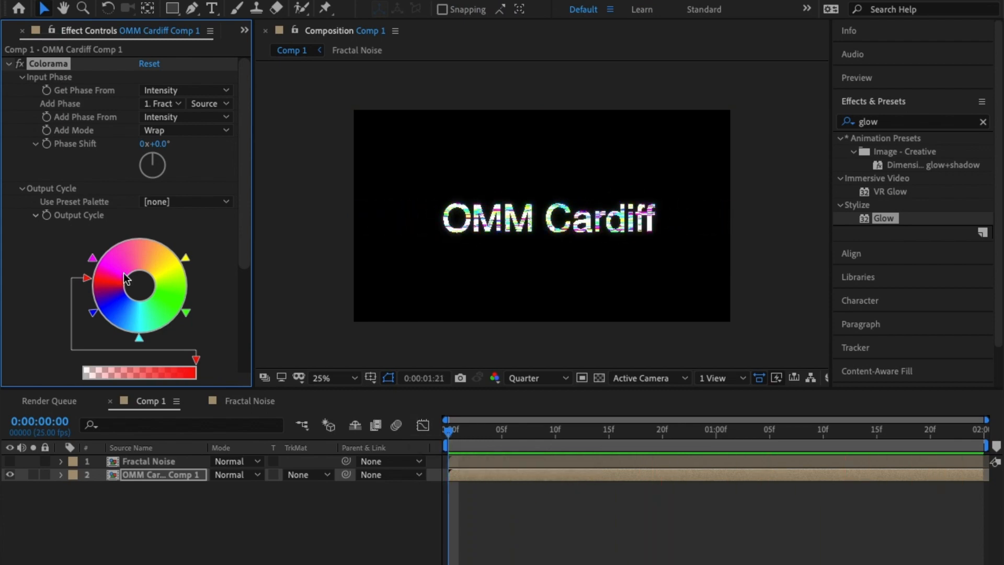
key("space")
Step: Move the Output Cycle's red colour point between magenta and the wheel's top, and play back the animation
left_click_drag(105, 277, 109, 249)
left_click(456, 500)
key("space")
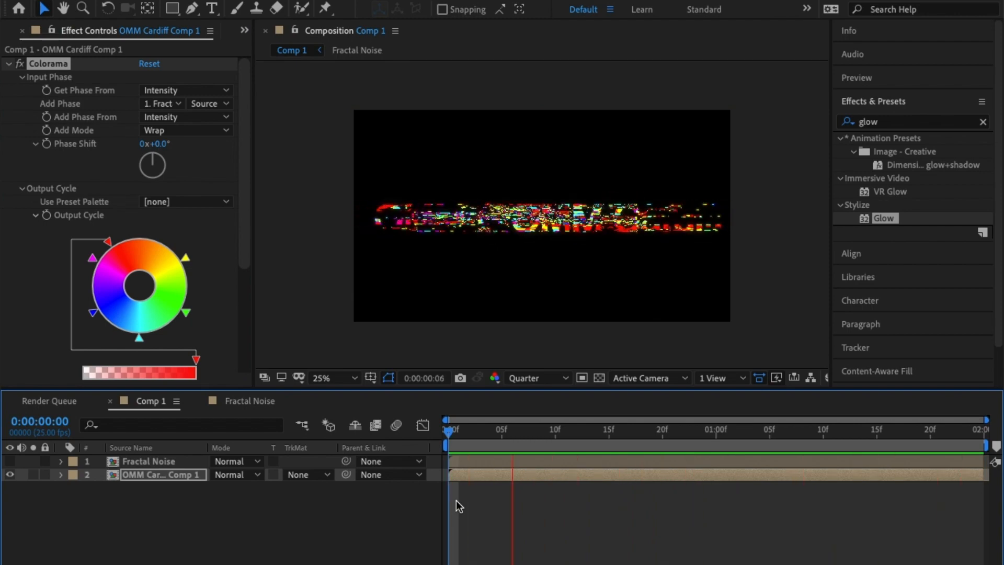
Step: Open the Fractal Noise comp and collapse the Fractal Noise effect on its black solid
left_click(250, 401)
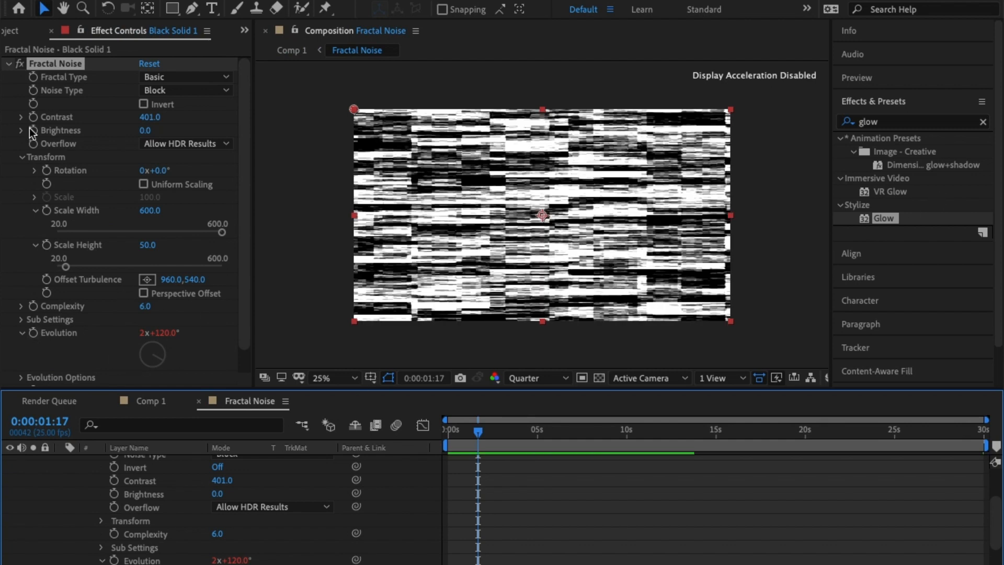
left_click(11, 64)
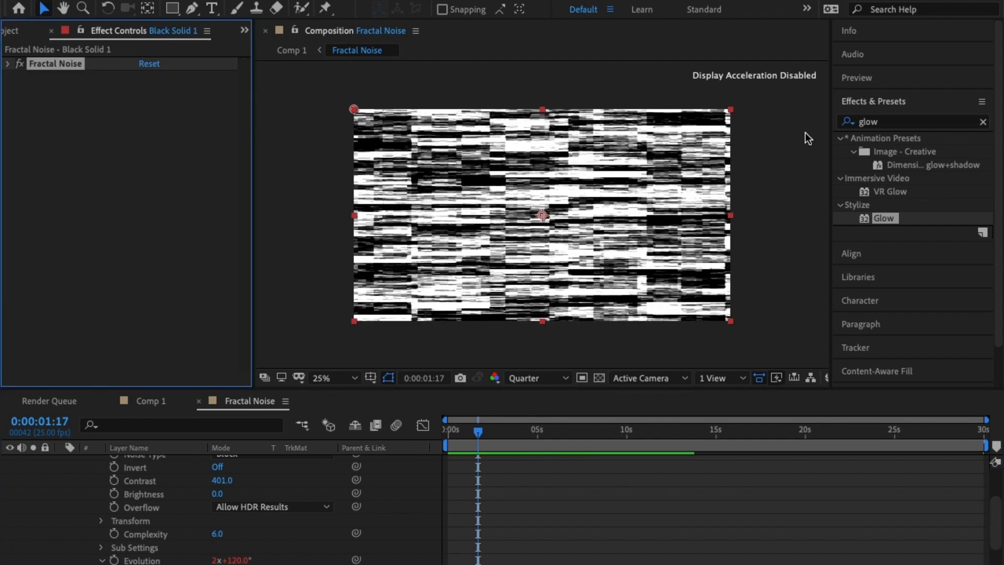
left_click(982, 121)
left_click(950, 123)
type("g")
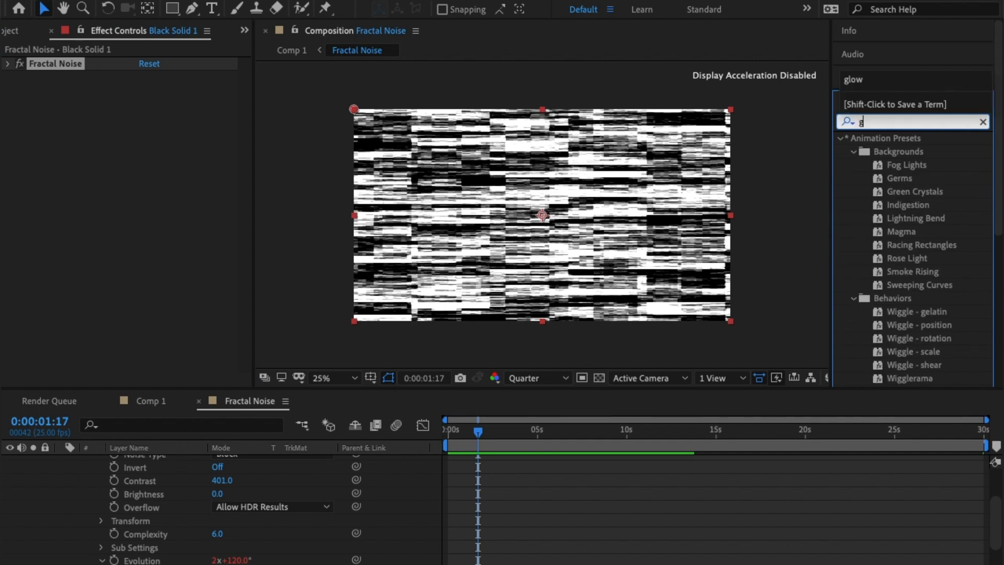
type("rass")
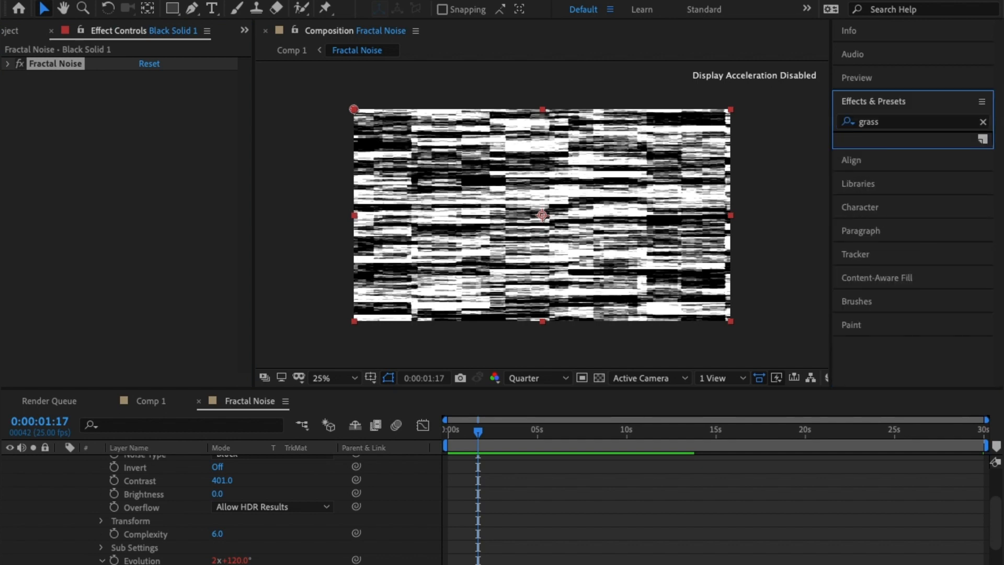
left_click(983, 122)
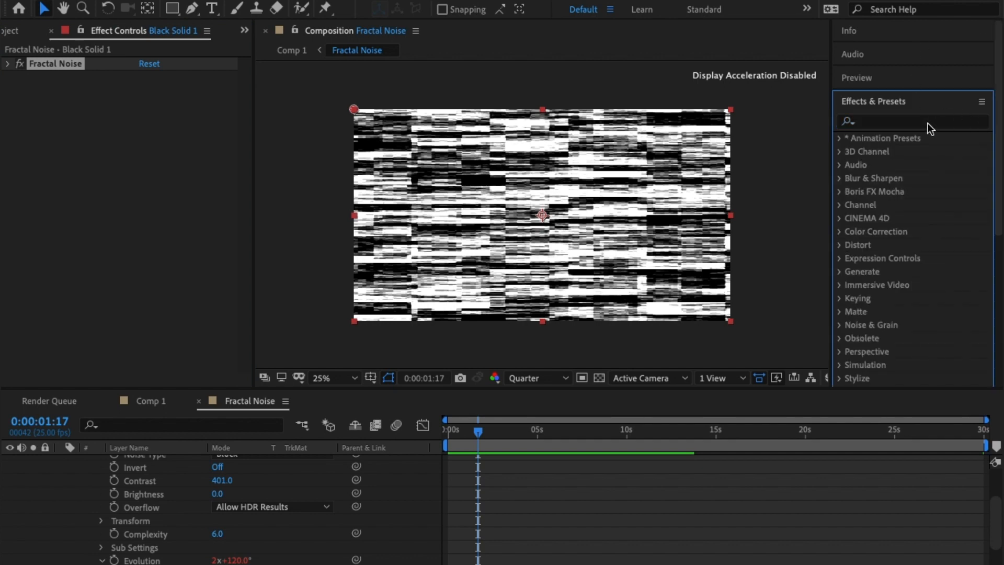
Step: Apply Gaussian Blur to the black solid in the Fractal Noise comp and set its blurriness to 10
left_click(929, 126)
type("blur")
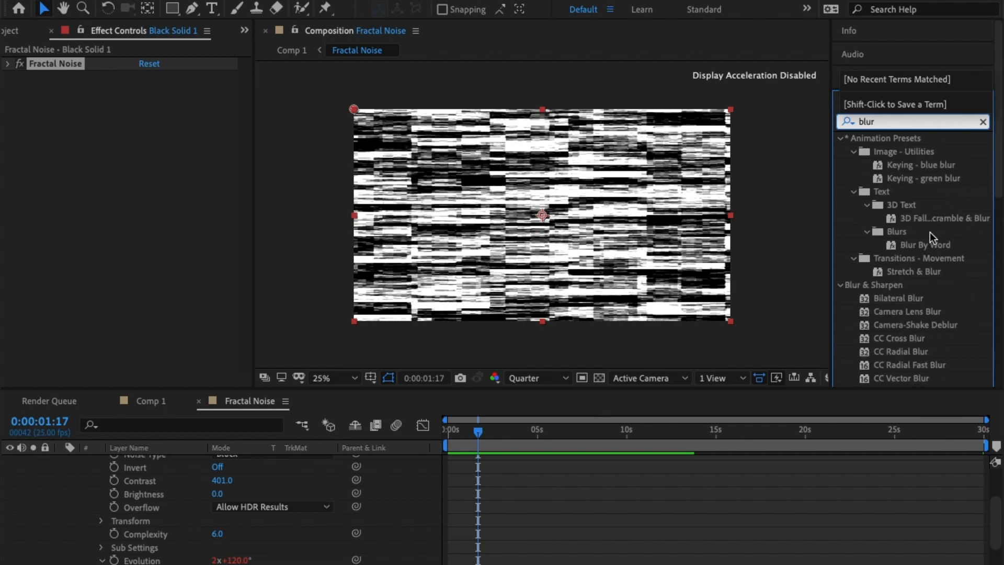
scroll(932, 308, "down", 3)
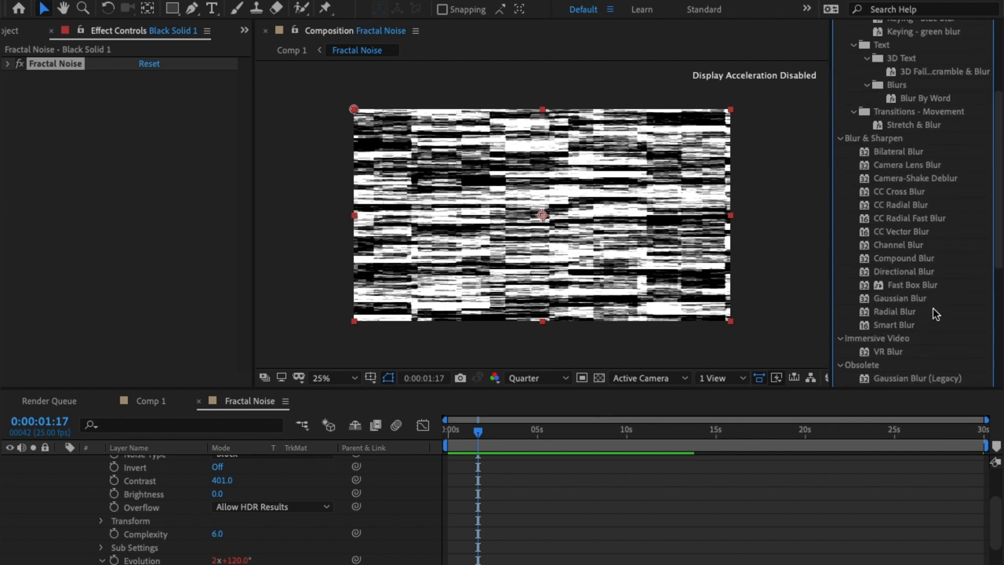
left_click(907, 299)
left_click_drag(907, 299, 79, 243)
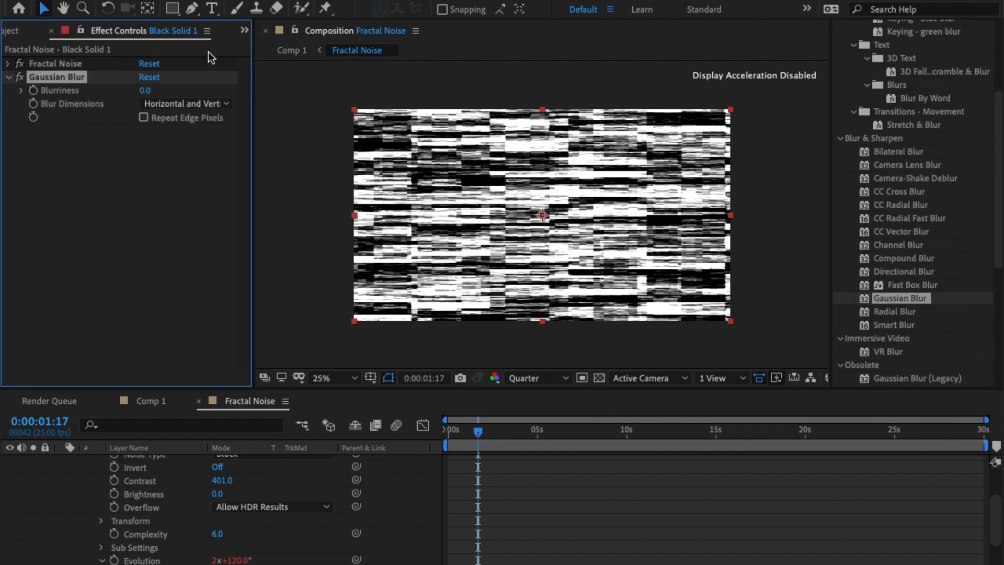
left_click_drag(146, 92, 158, 90)
left_click(146, 90)
type("10")
key("Return")
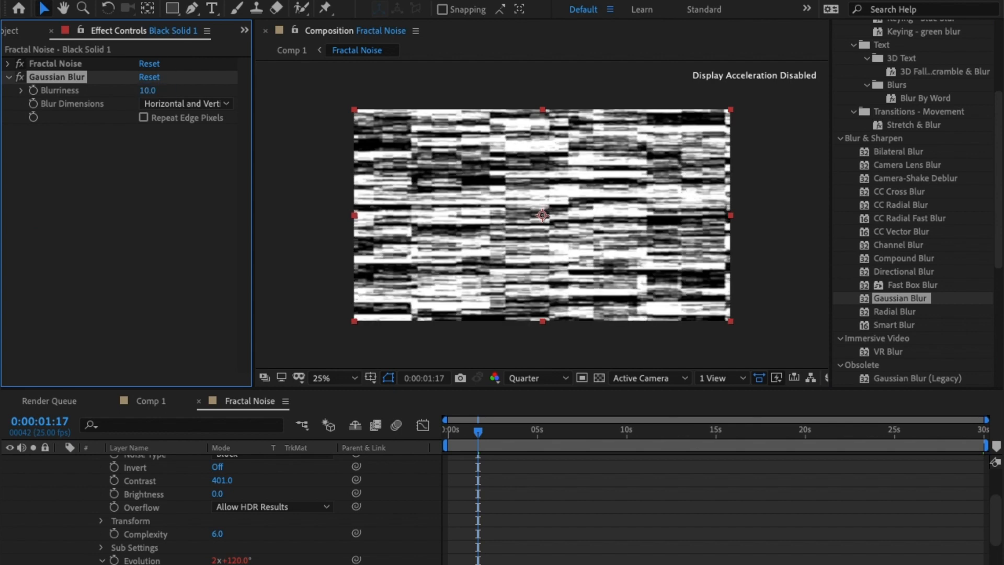
Step: Return to Comp 1 and play the glitch text animation to check the blurred displacement
left_click(151, 400)
key("space")
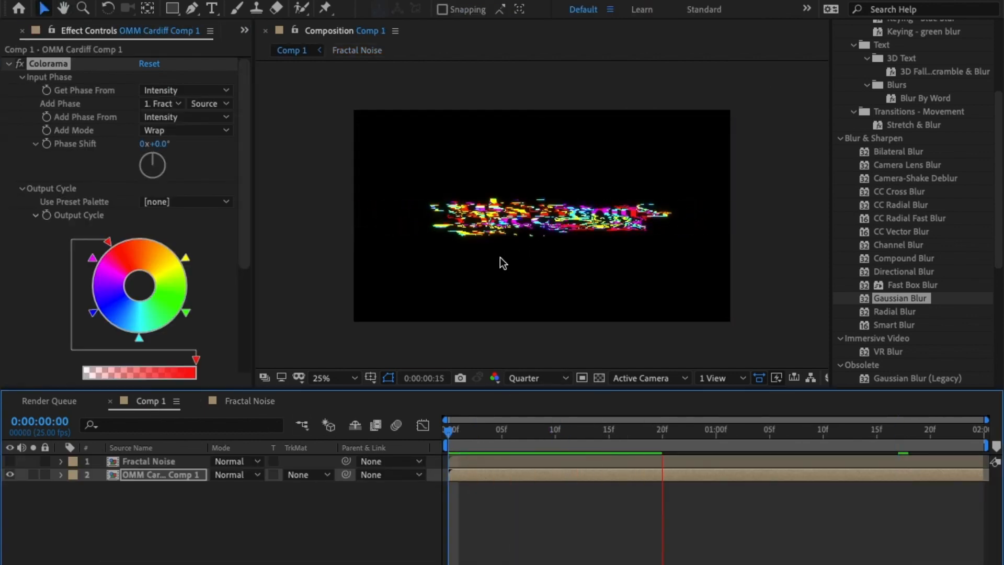
key("space")
key("space")
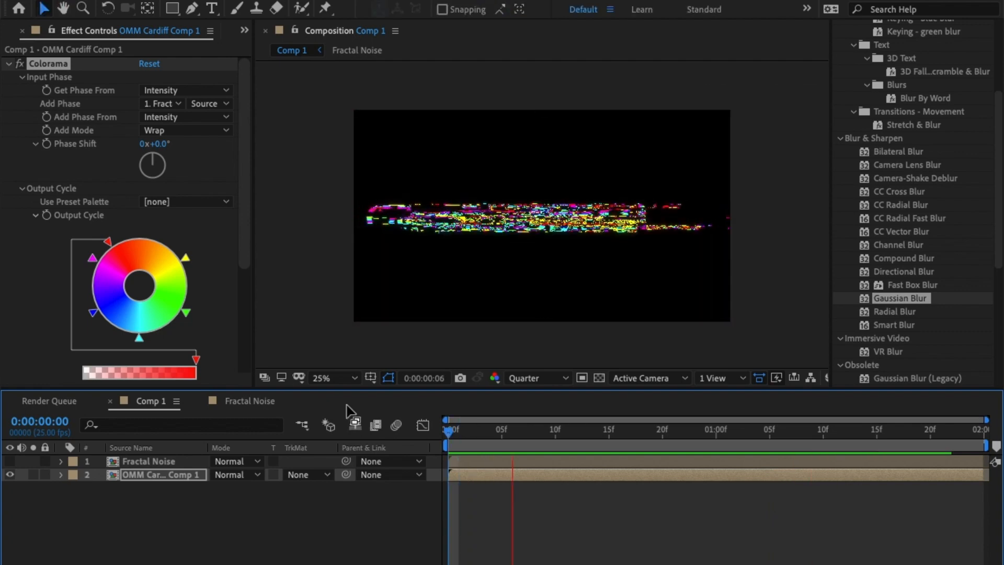
key("space")
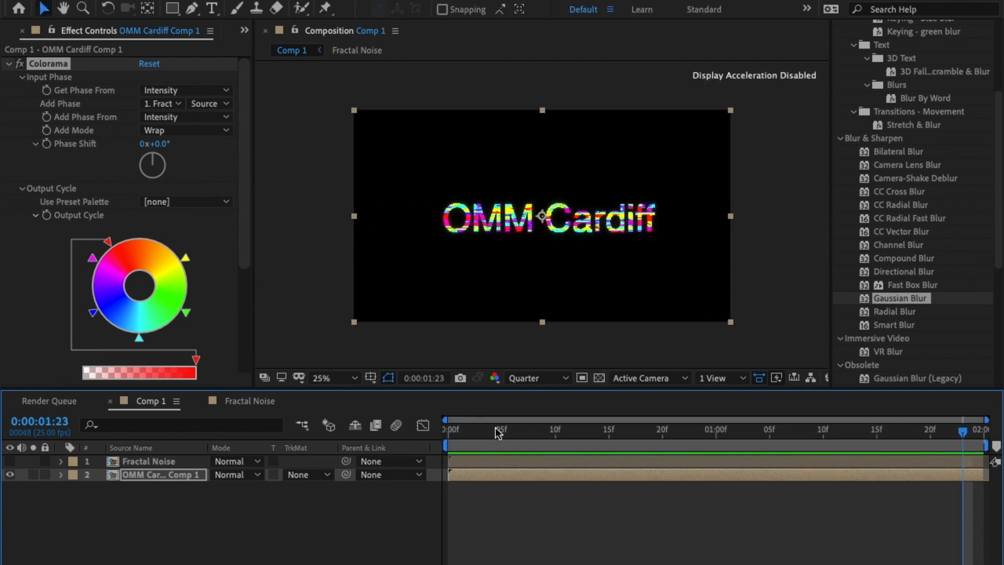
Step: Apply the Noise effect to the Fractal Noise comp's black solid and set the amount of noise to 10%
left_click(251, 400)
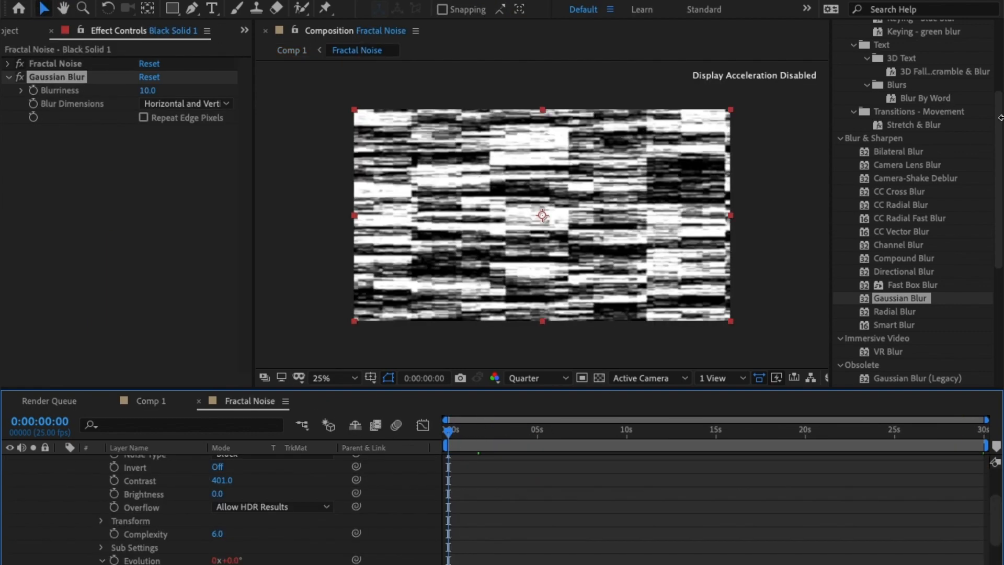
scroll(1000, 157, "up", 5)
left_click(983, 122)
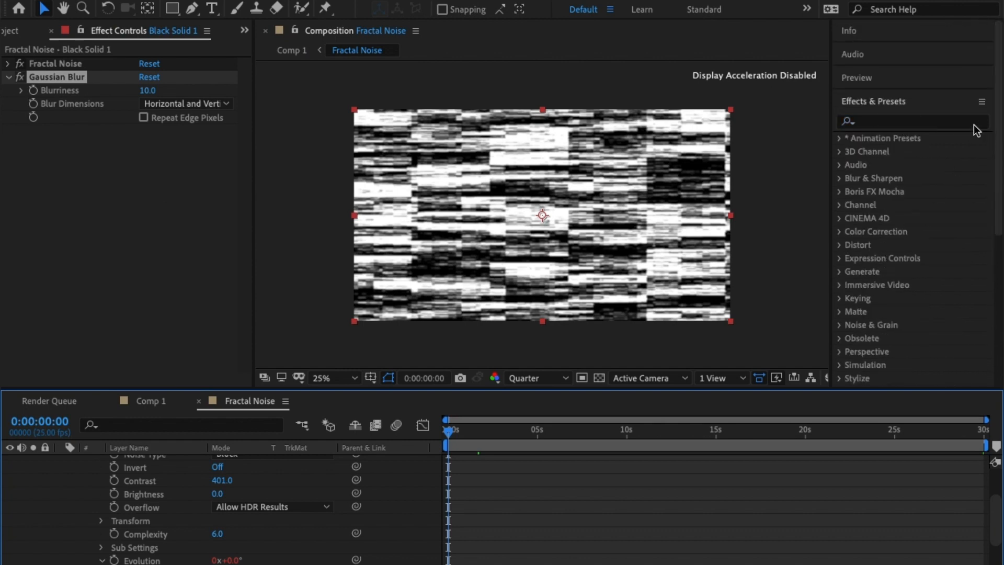
type("nois")
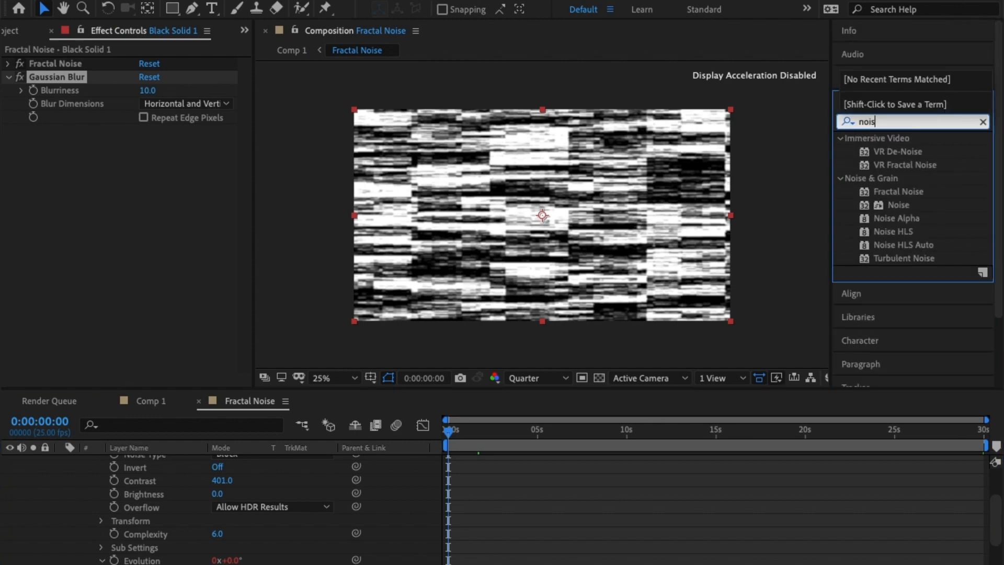
type("e")
left_click(900, 208)
left_click_drag(900, 208, 82, 190)
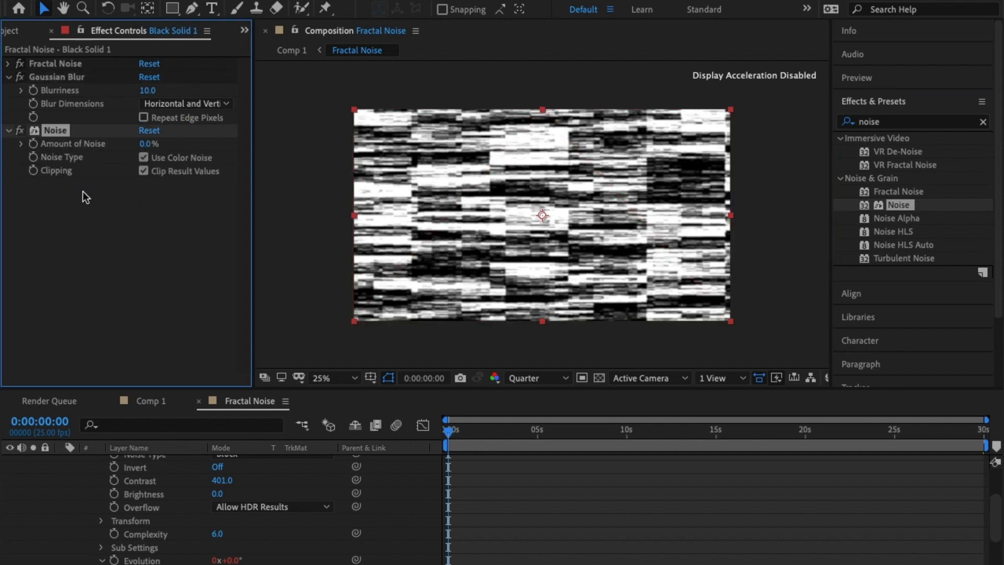
left_click(148, 144)
type("10")
key("Return")
Step: Go back to Comp 1, scrub through the timeline and preview the text reveal with the added noise
left_click(127, 399)
left_click_drag(453, 429, 672, 438)
key("space")
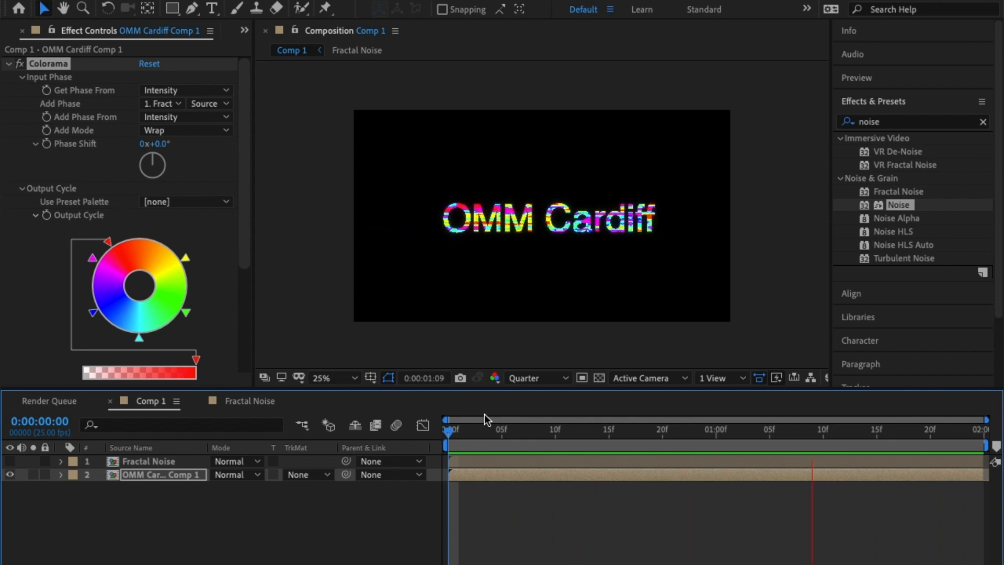
key("space")
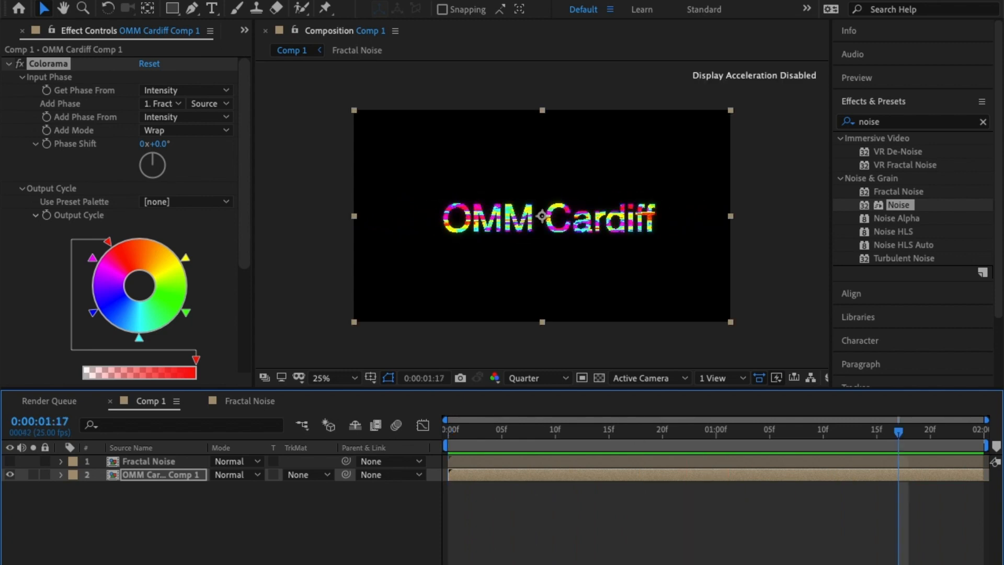